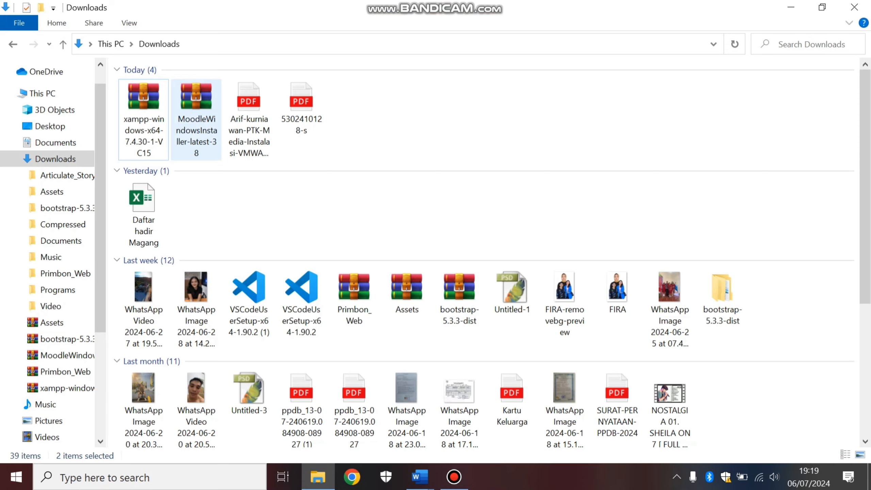
# Extract the xampp-windows-x64-7.4.30-1-VC15 archive in Downloads to its default folder of the same name.
pyautogui.click(146, 105)
pyautogui.rightClick(146, 105)
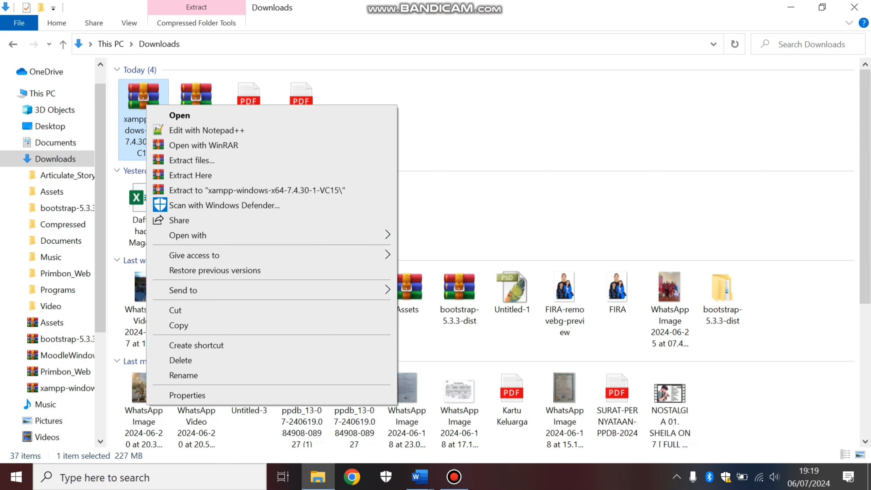
pyautogui.click(192, 160)
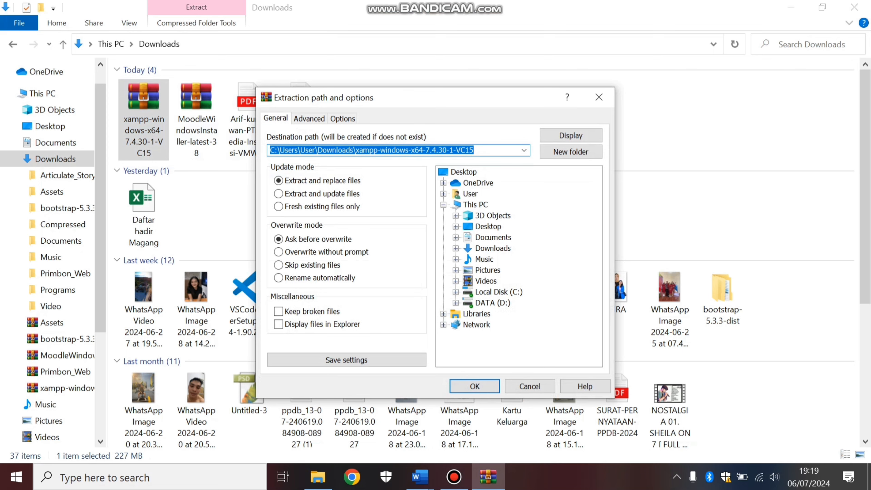
pyautogui.press('Return')
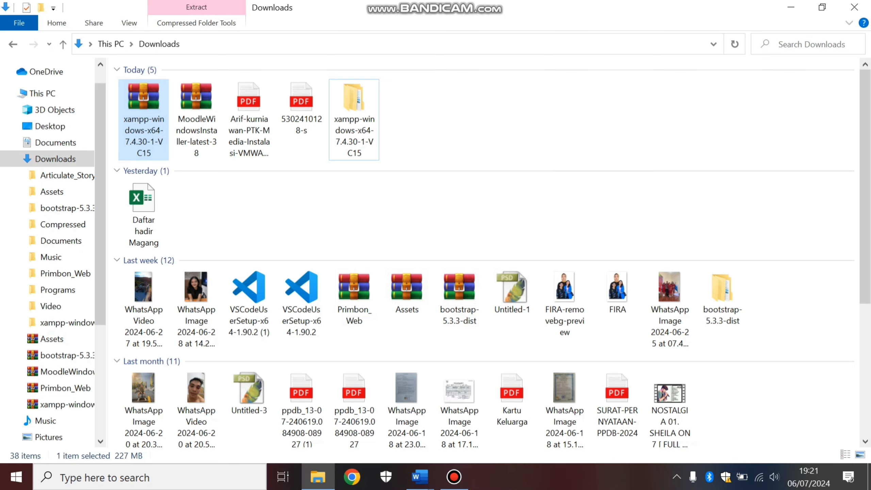
# Extract the MoodleWindowsInstaller-latest-38 archive in Downloads to its default folder of the same name.
pyautogui.click(203, 106)
pyautogui.rightClick(203, 106)
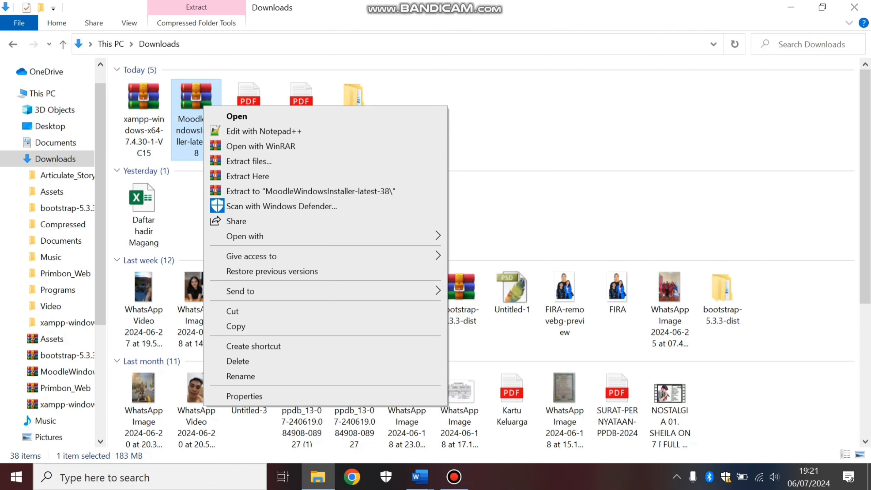
pyautogui.click(249, 161)
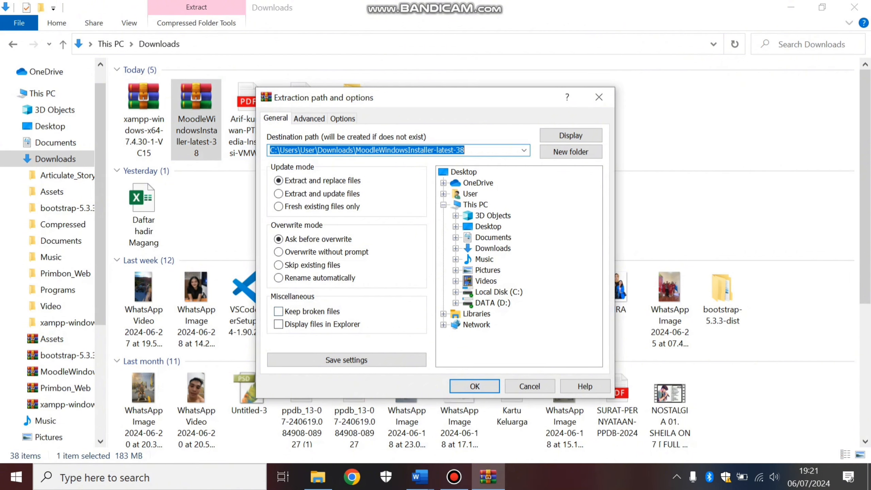
pyautogui.click(475, 386)
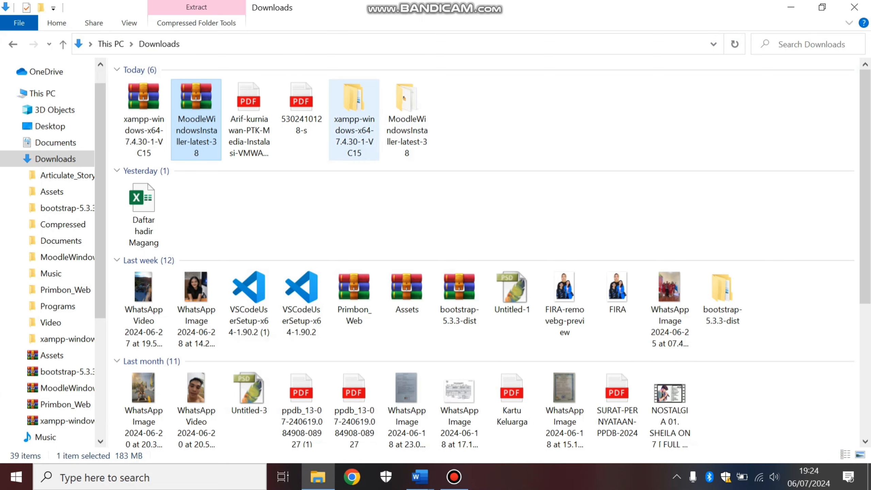
# Move the xampp folder out of the extracted xampp-windows-x64-7.4.30-1-VC15 folder to Local Disk (C:).
pyautogui.doubleClick(354, 119)
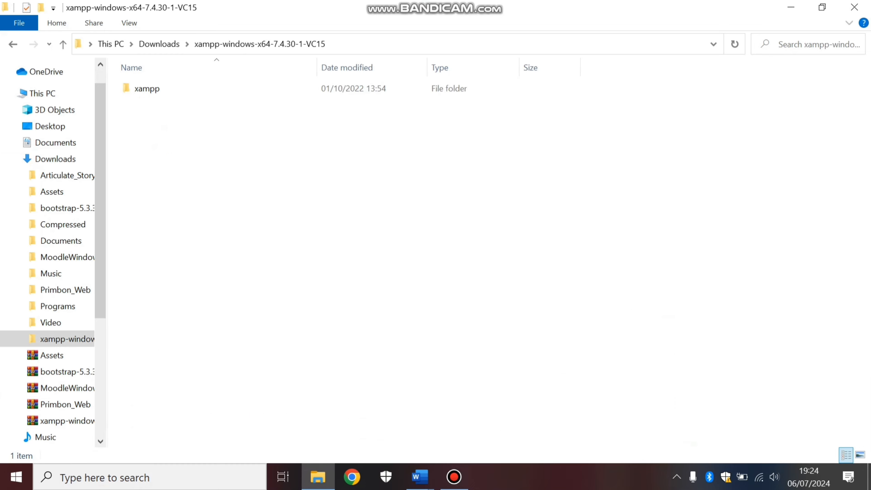
pyautogui.moveTo(156, 90); pyautogui.dragTo(148, 125)
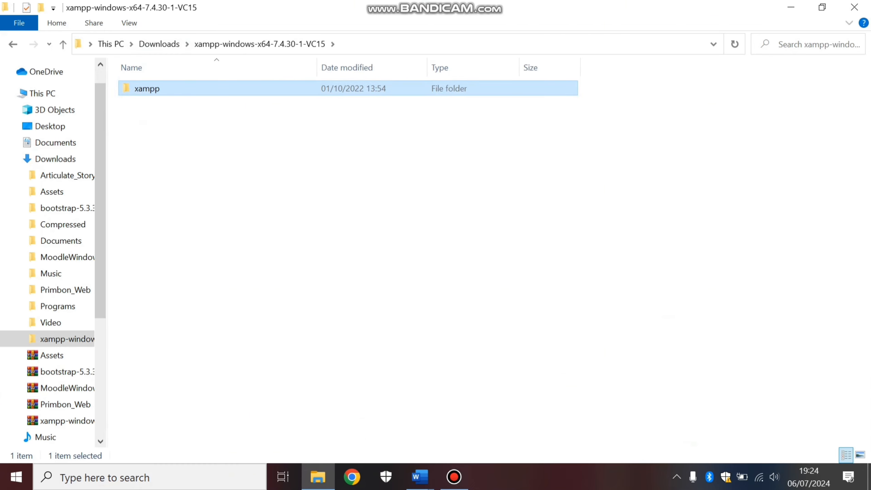
pyautogui.scroll(-4, 51, 274)
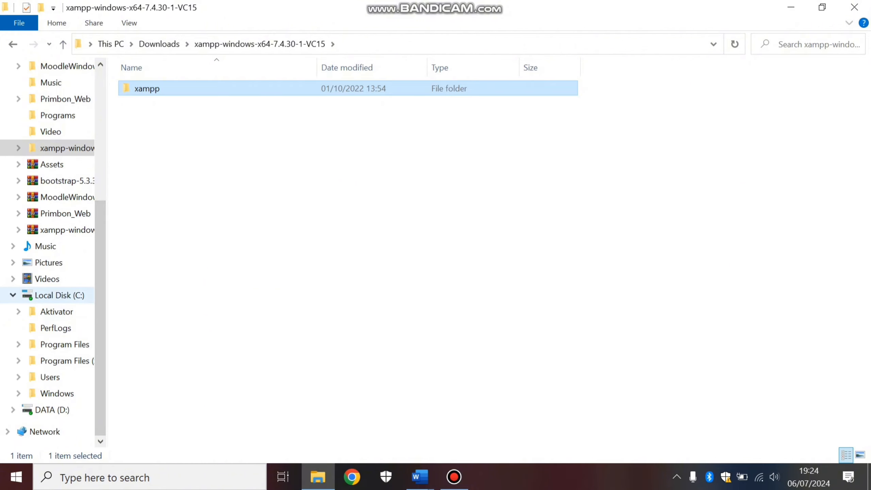
pyautogui.moveTo(147, 88); pyautogui.dragTo(54, 297)
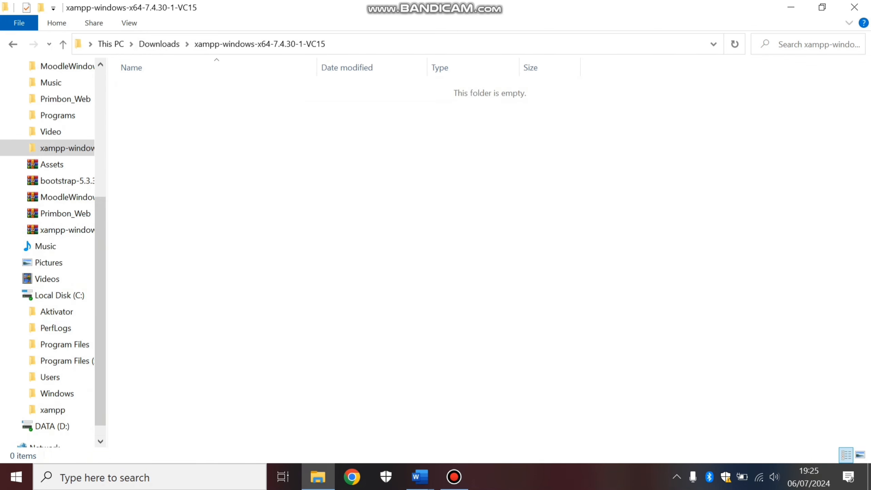
# Copy the moodle folder from the server subfolder of the extracted MoodleWindowsInstaller-latest-38 folder in Downloads.
pyautogui.scroll(5, 55, 187)
pyautogui.click(55, 186)
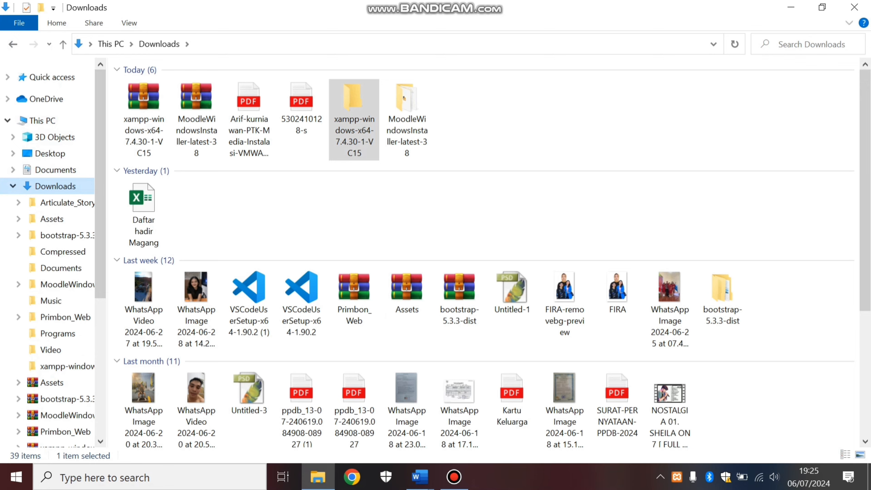
pyautogui.doubleClick(404, 98)
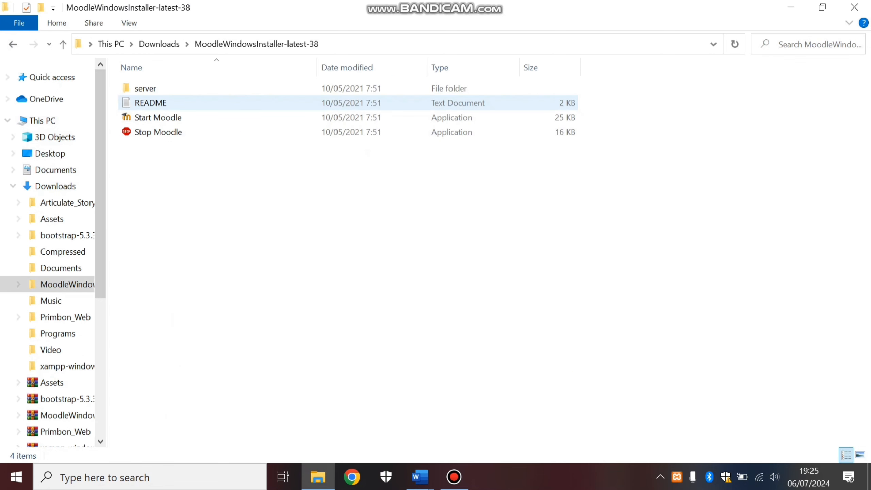
pyautogui.doubleClick(404, 88)
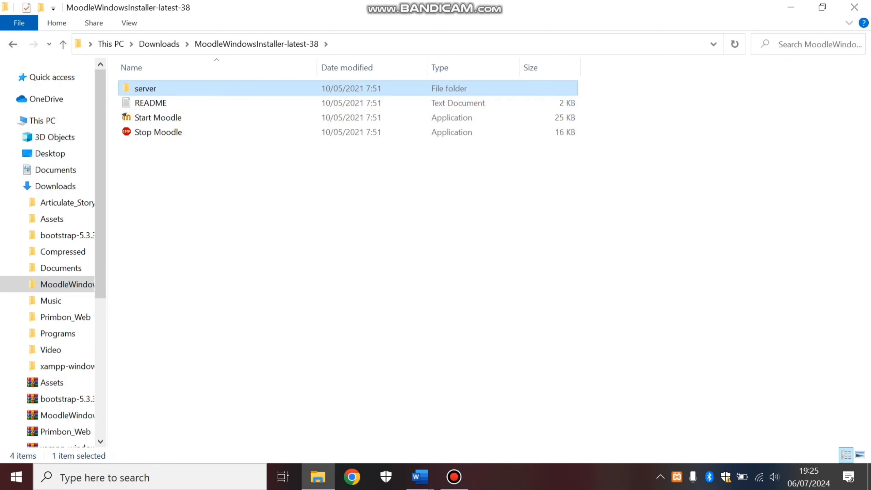
pyautogui.click(148, 161)
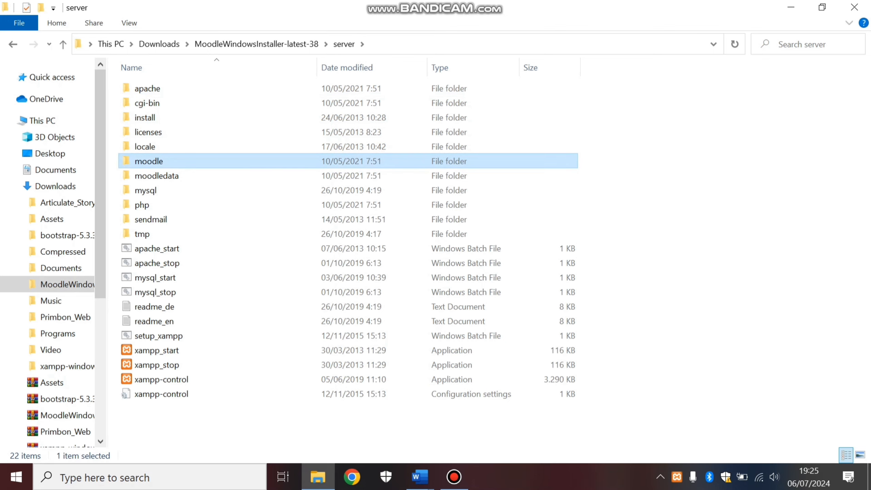
pyautogui.rightClick(160, 161)
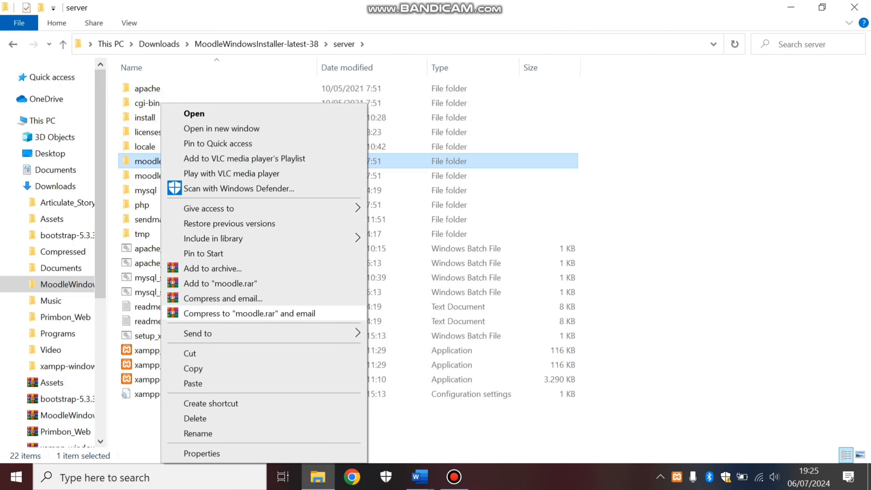
pyautogui.click(193, 368)
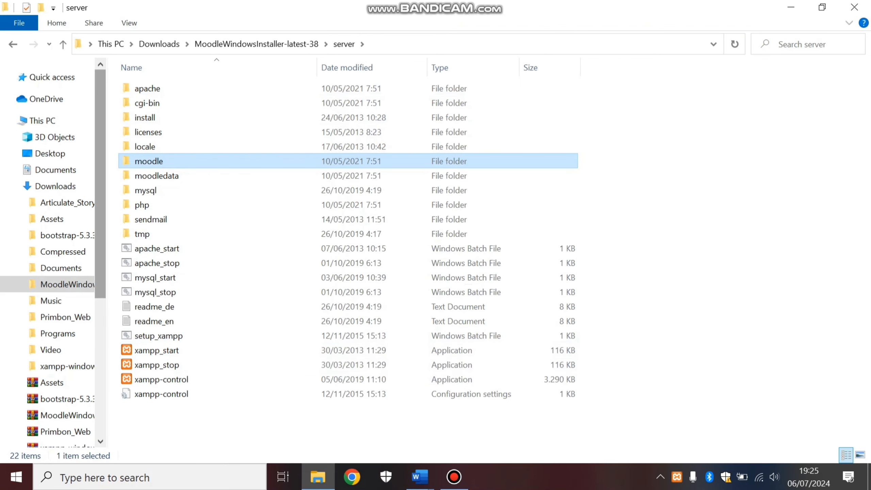
# Paste the copied moodle folder into C:\xampp\htdocs.
pyautogui.scroll(-2, 52, 240)
pyautogui.moveTo(100, 233); pyautogui.dragTo(100, 316)
pyautogui.click(59, 278)
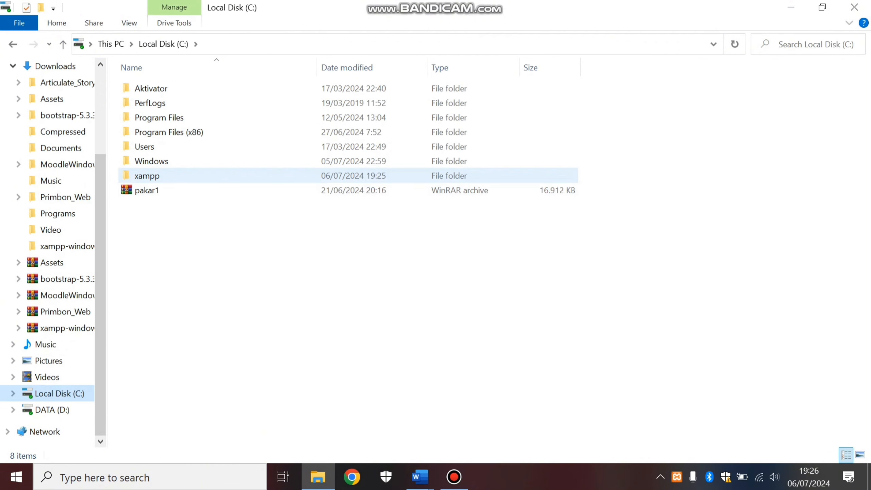
pyautogui.doubleClick(147, 176)
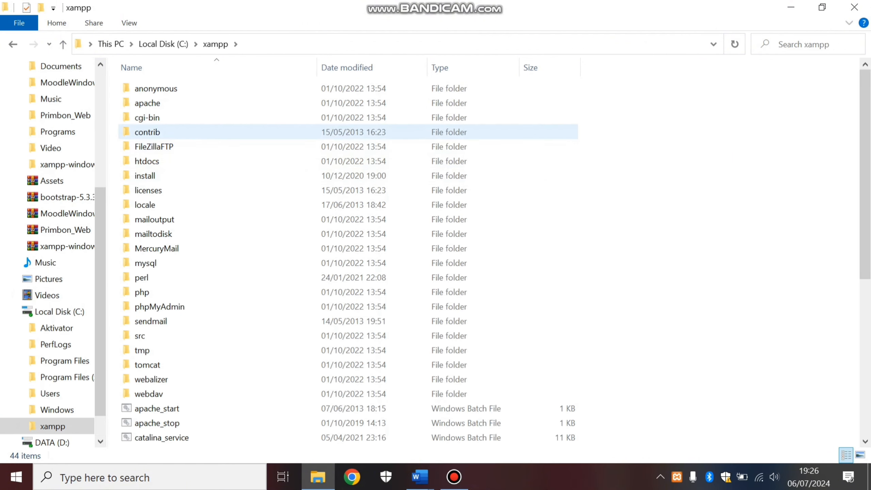
pyautogui.doubleClick(147, 162)
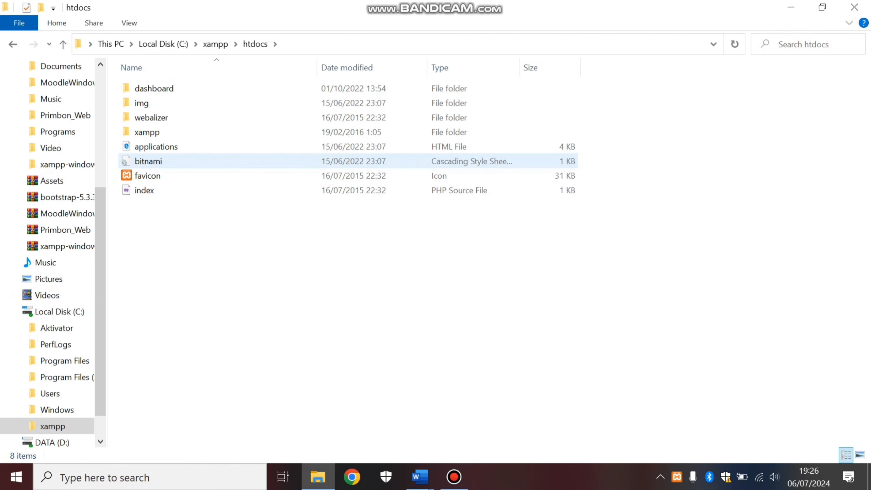
pyautogui.rightClick(205, 249)
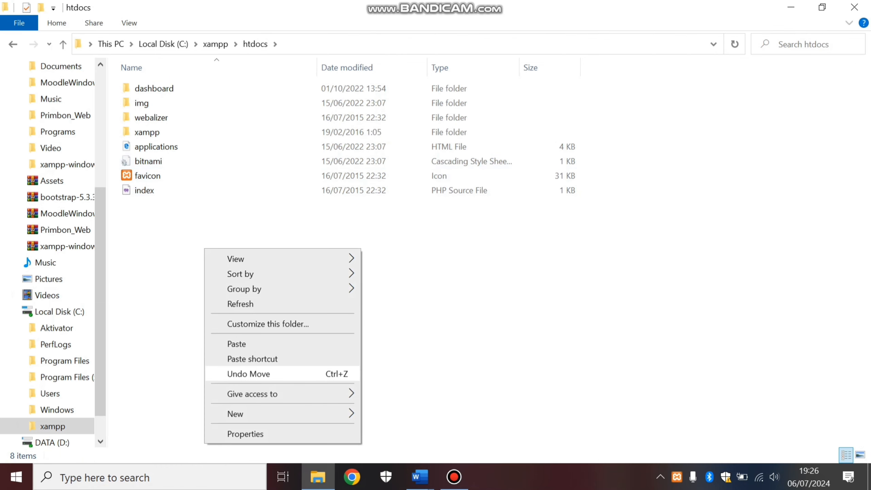
pyautogui.click(236, 344)
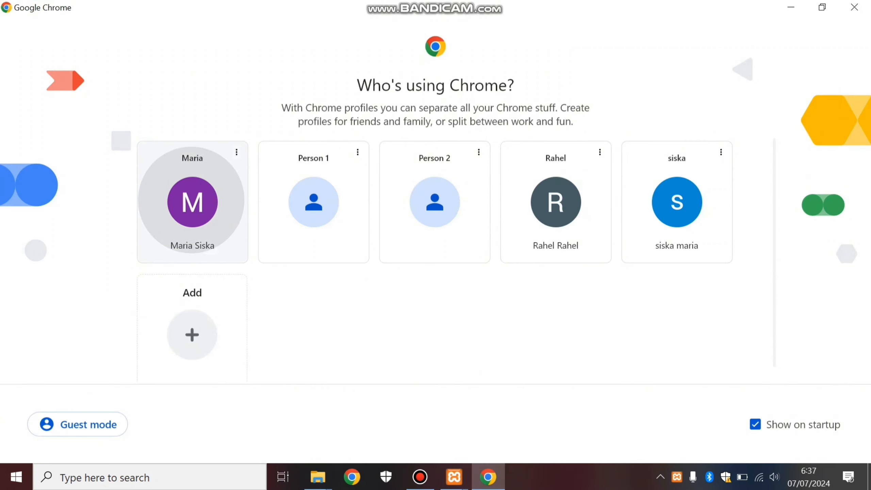
pyautogui.click(192, 203)
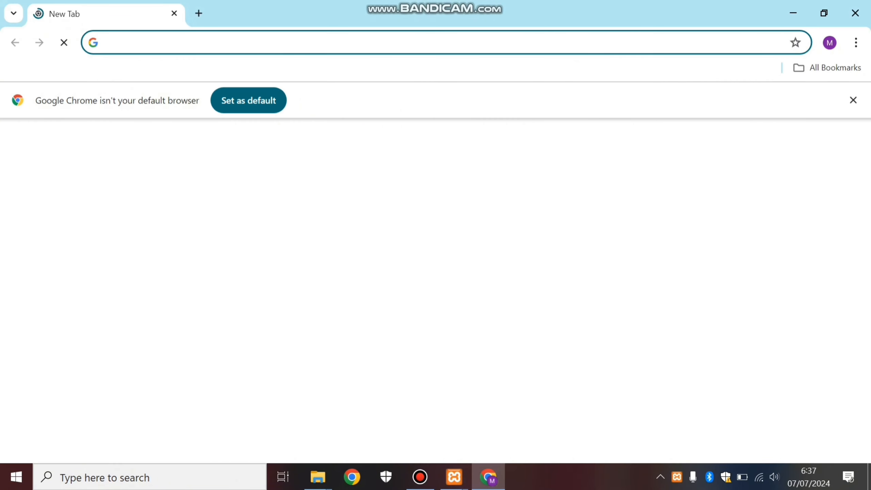
pyautogui.click(220, 43)
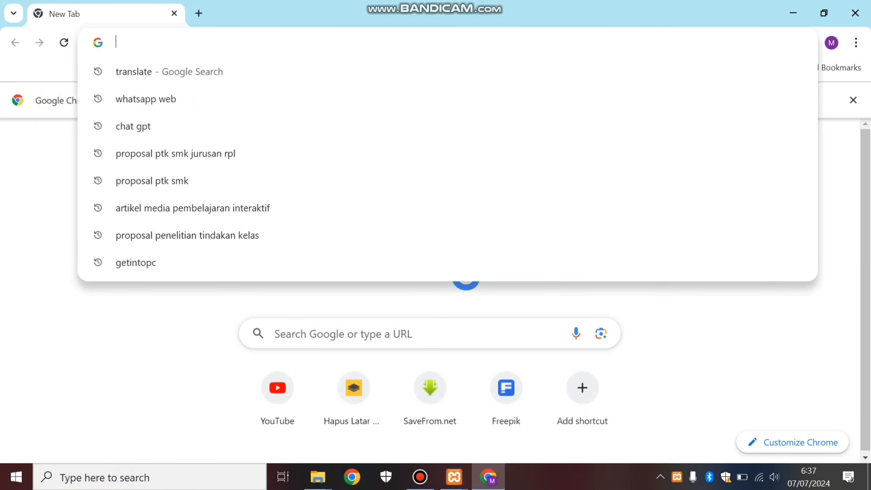
pyautogui.write('http')
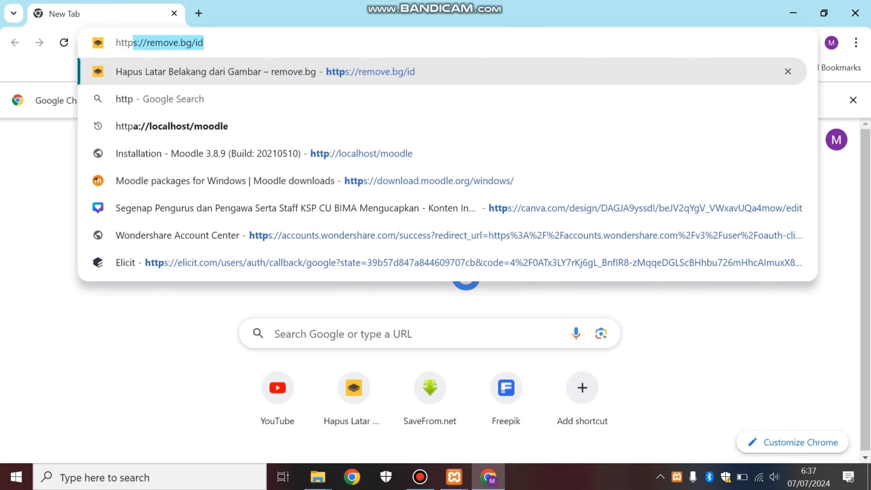
pyautogui.write('://')
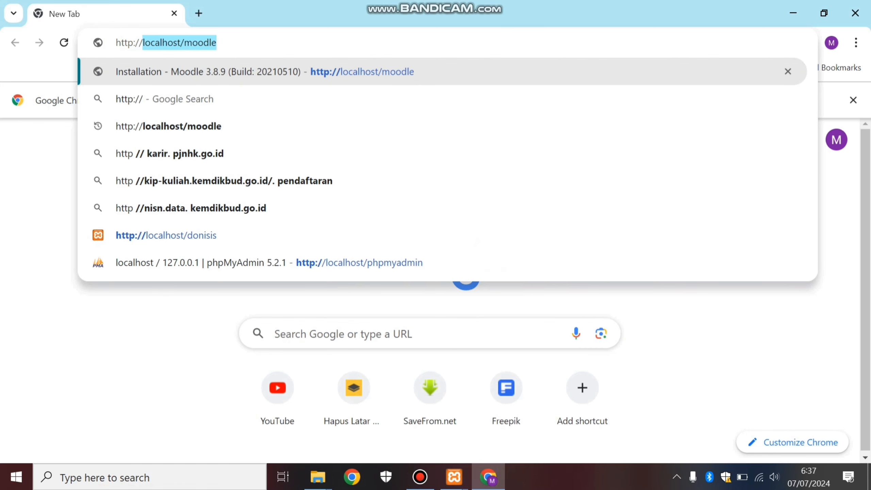
pyautogui.write('localh')
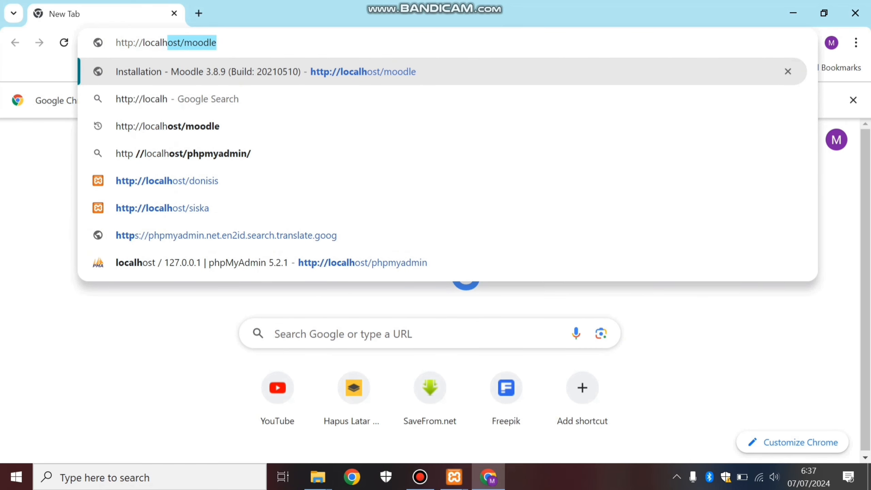
pyautogui.write('ost/moodle')
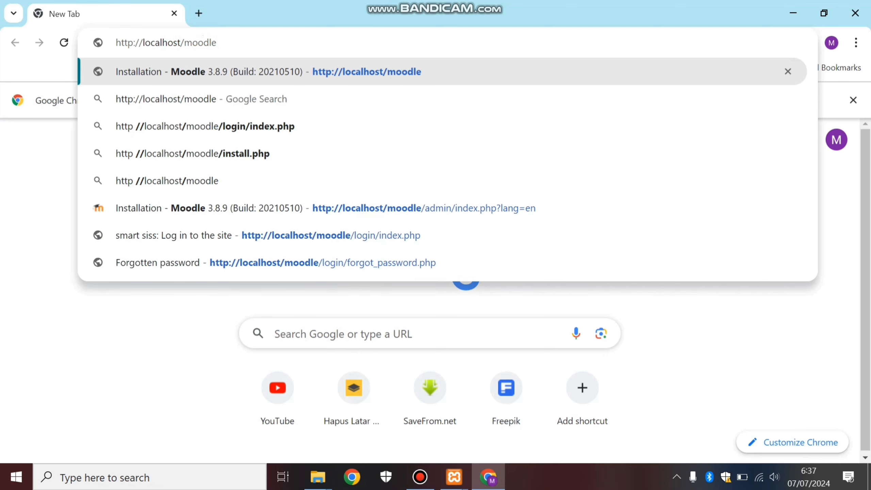
pyautogui.press('Return')
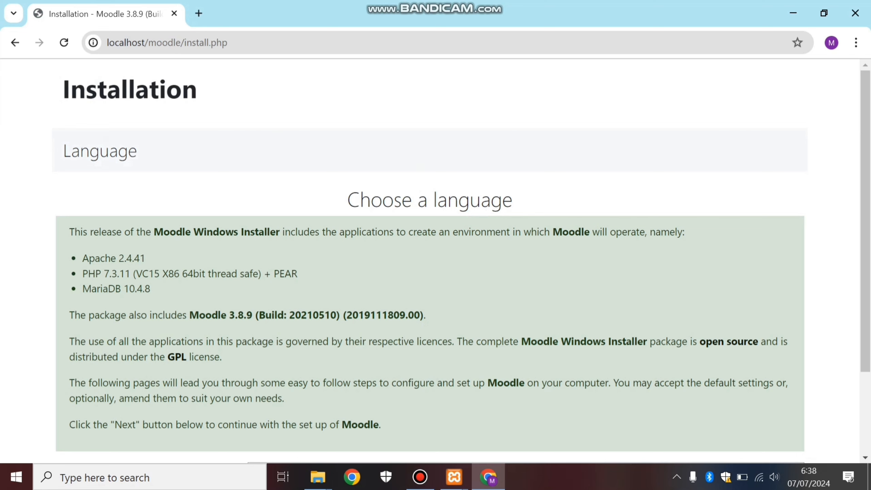
# Accept English (en) as the installation language and confirm the default Moodle paths with data directory C:\xampp\moodledata.
pyautogui.scroll(-3, 435, 260)
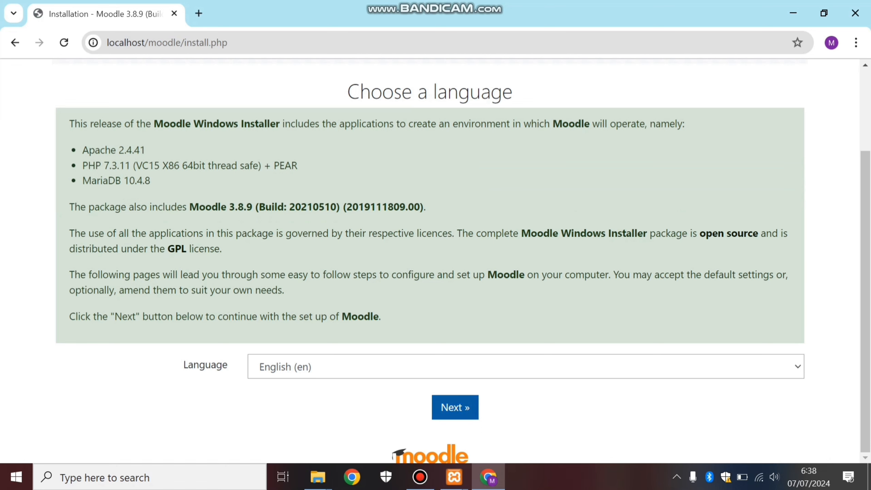
pyautogui.click(455, 407)
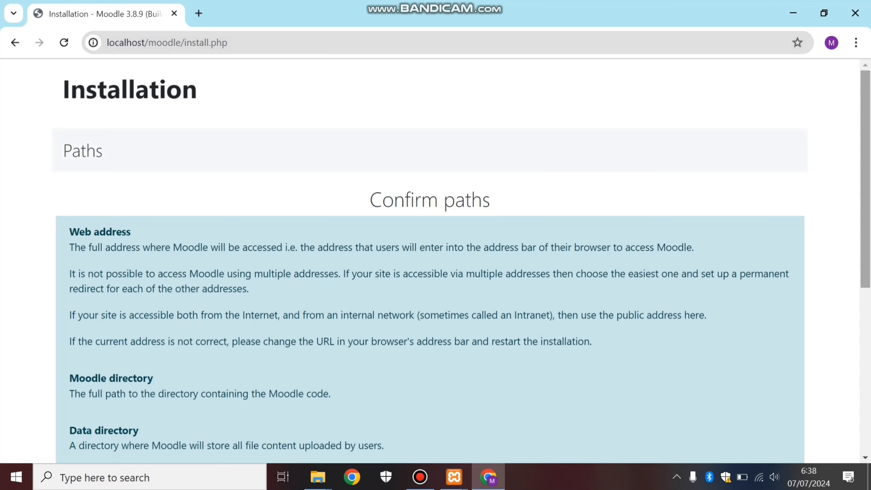
pyautogui.scroll(-5, 435, 261)
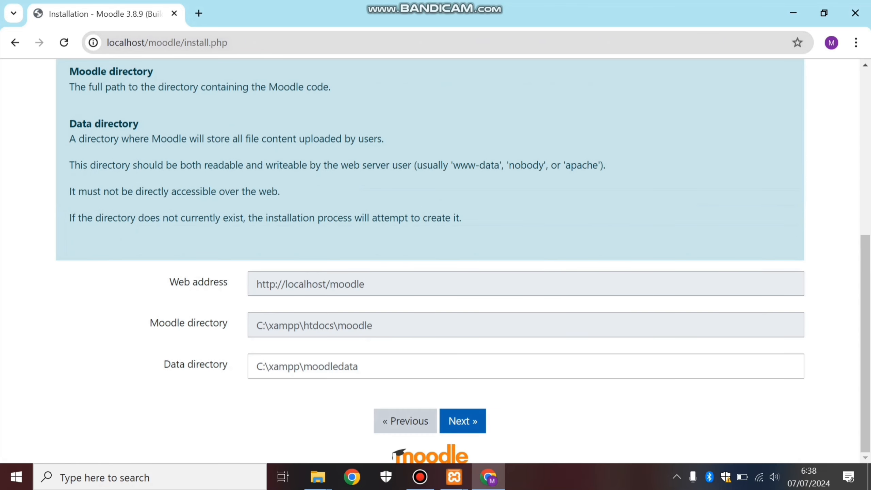
pyautogui.click(463, 421)
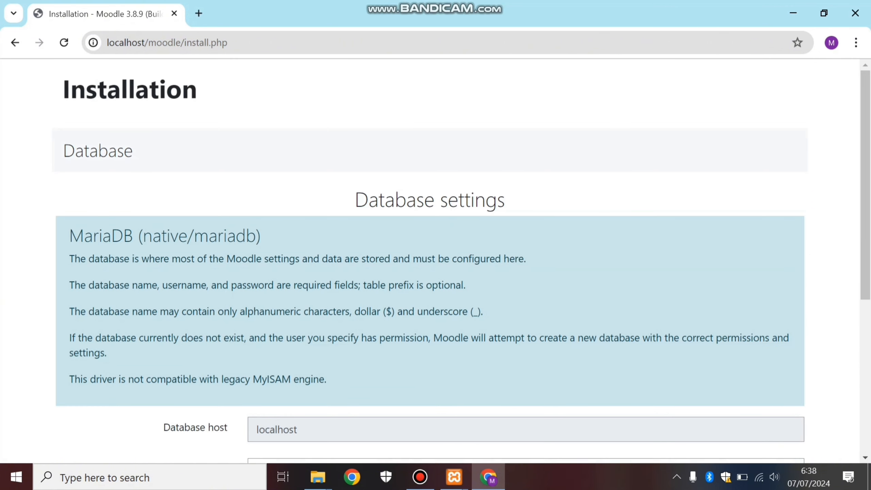
# Accept the default MariaDB settings with database name moodle, tables prefix mdl_ and an empty password and port.
pyautogui.scroll(-5, 435, 261)
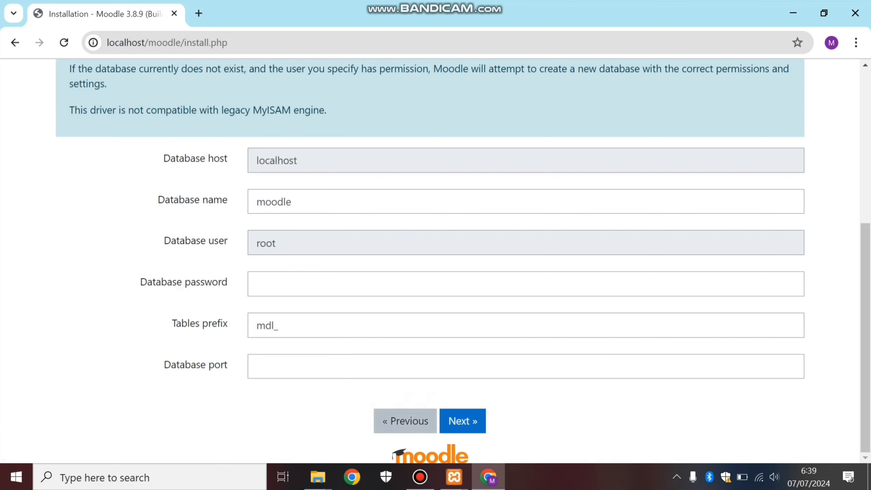
pyautogui.click(463, 420)
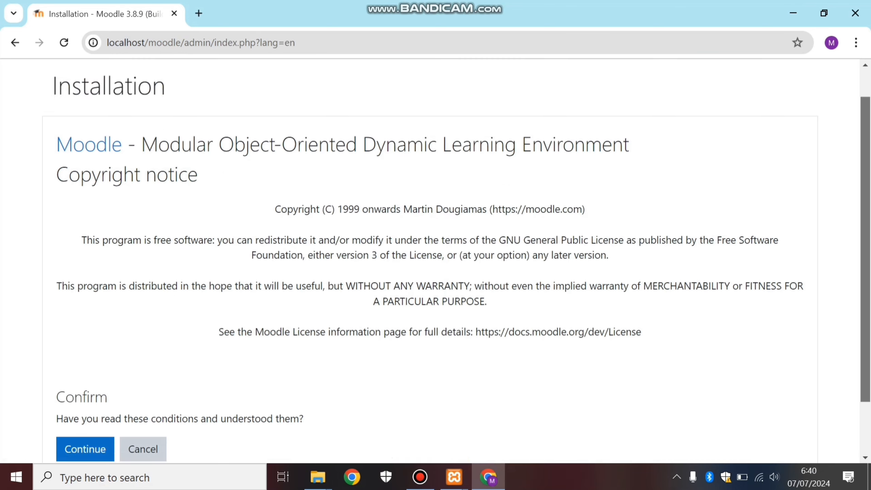
# Accept the Moodle copyright conditions and review the server checks for extensions and settings that need attention.
pyautogui.scroll(-2, 435, 240)
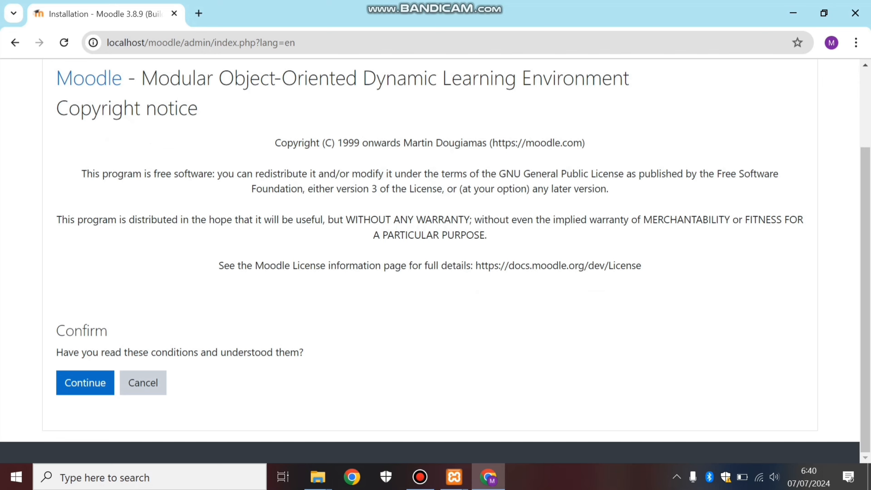
pyautogui.click(85, 382)
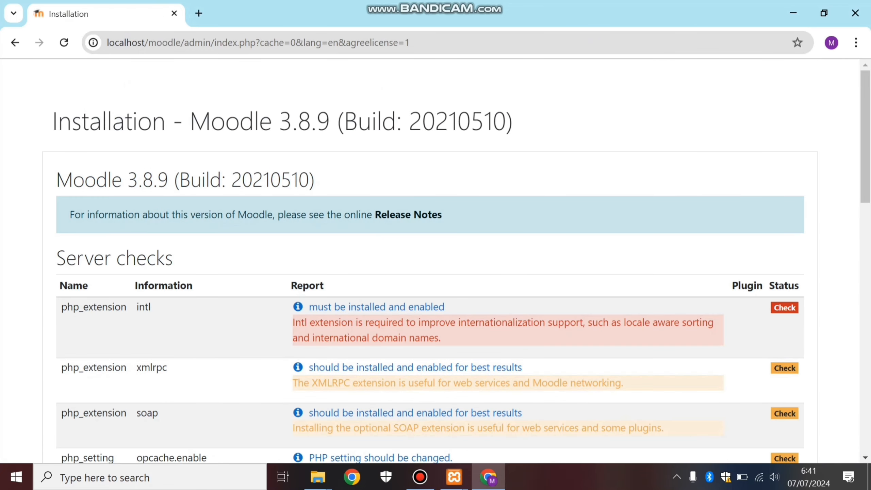
pyautogui.scroll(-5, 430, 260)
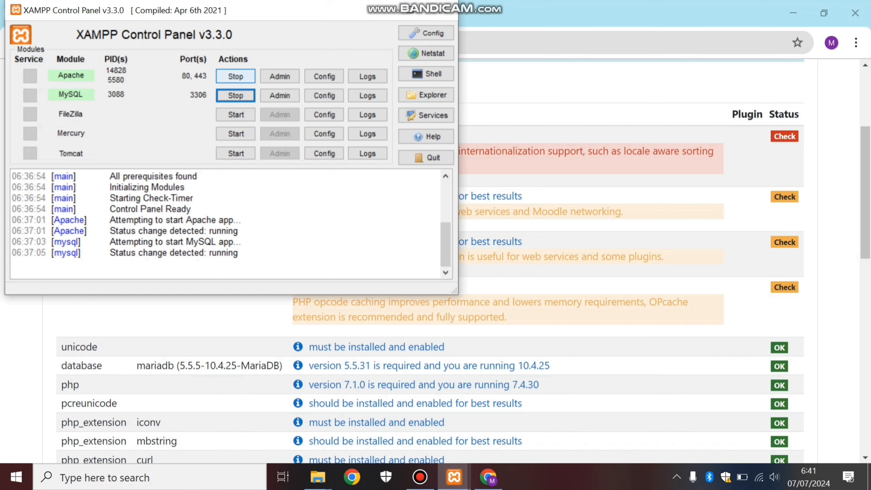
# Switch to the XAMPP Control Panel and stop the Apache and MySQL modules.
pyautogui.click(235, 76)
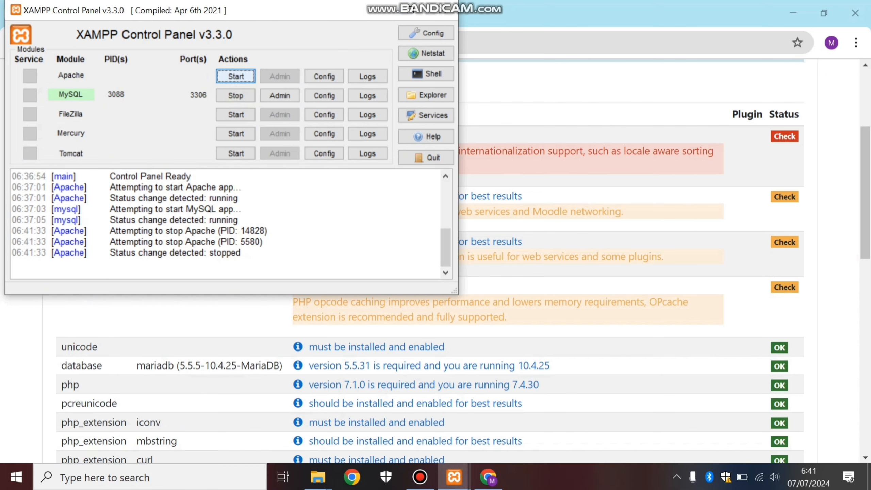
pyautogui.click(236, 95)
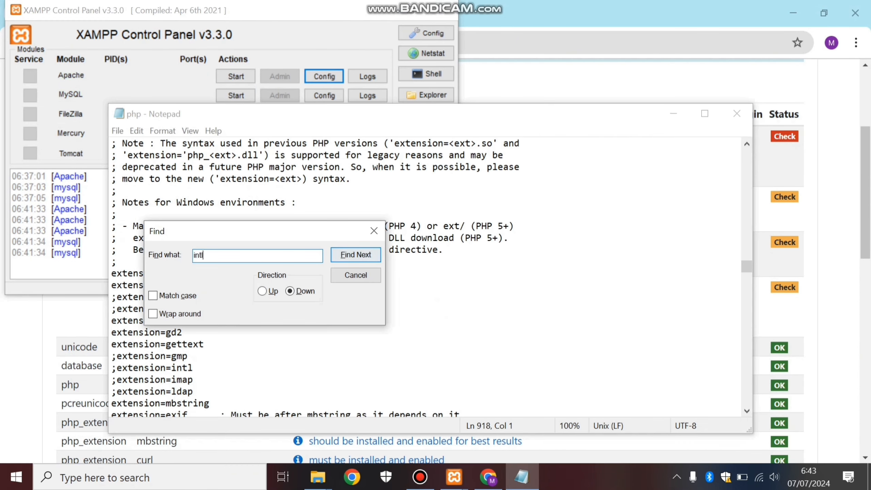
# Find intl in Apache's php.ini and uncomment the extension=intl line.
pyautogui.press('Return')
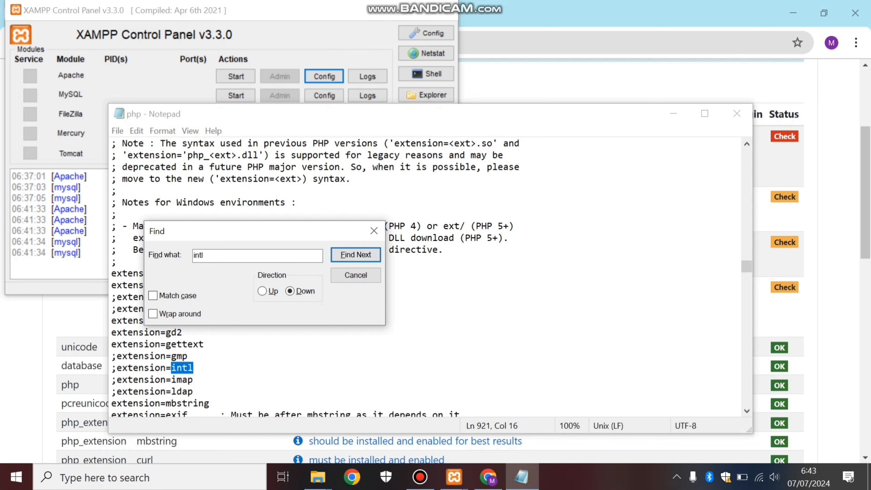
pyautogui.moveTo(272, 229); pyautogui.dragTo(322, 230)
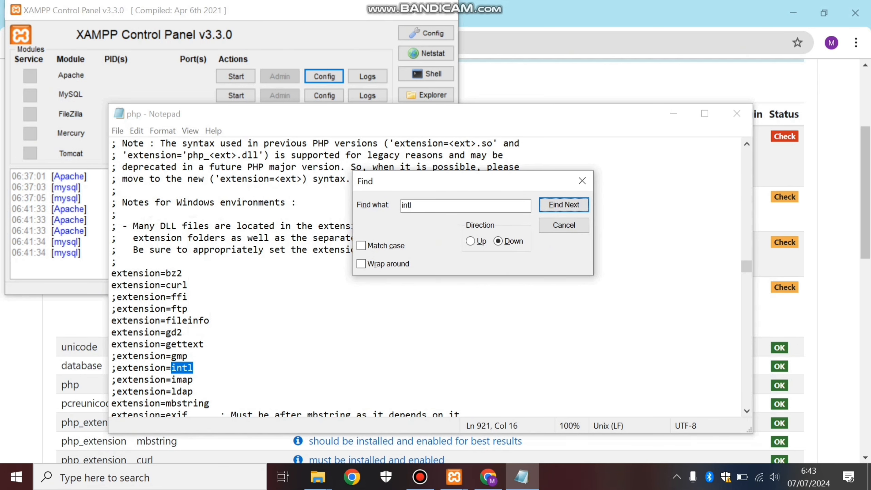
pyautogui.click(117, 367)
pyautogui.press('BackSpace')
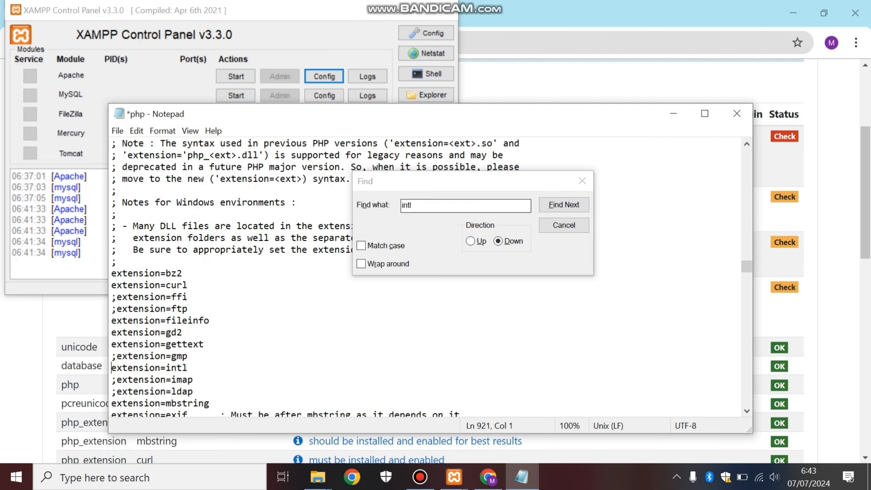
# Find the sodium and soap entries in php.ini and uncomment the extension=sodium and extension=soap lines.
pyautogui.hotkey('ctrl', 'f')
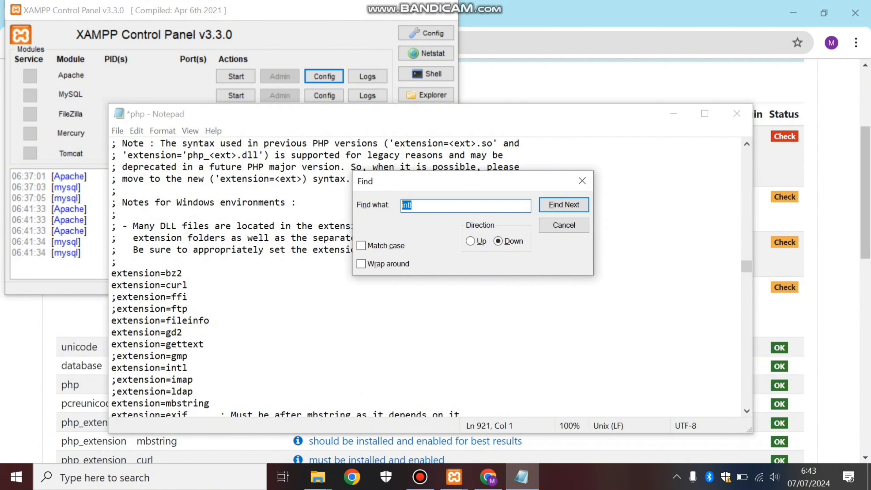
pyautogui.write('sodium')
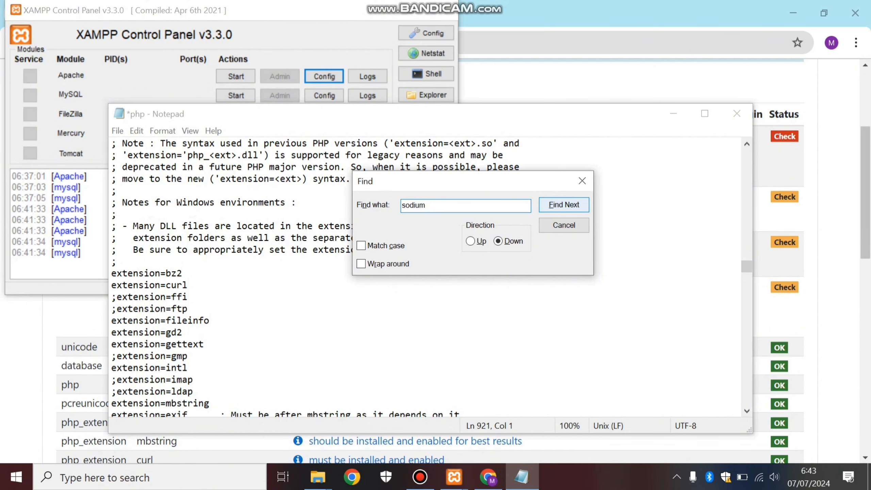
pyautogui.press('Return')
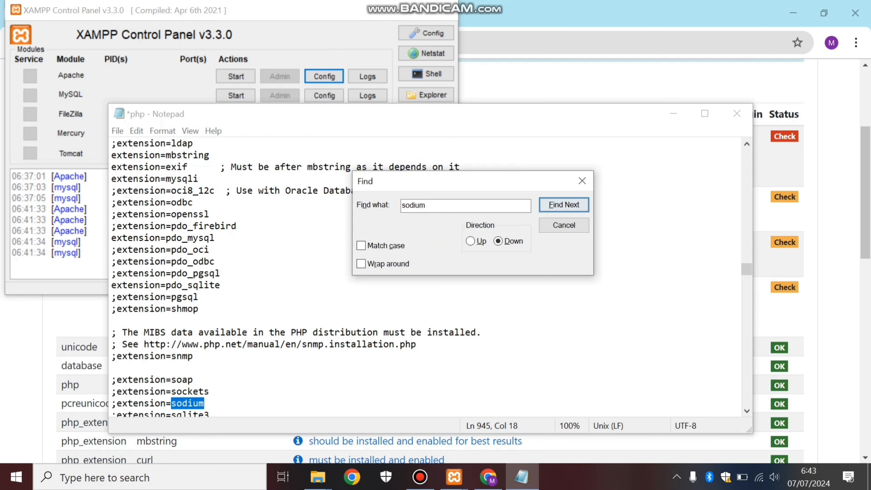
pyautogui.click(117, 403)
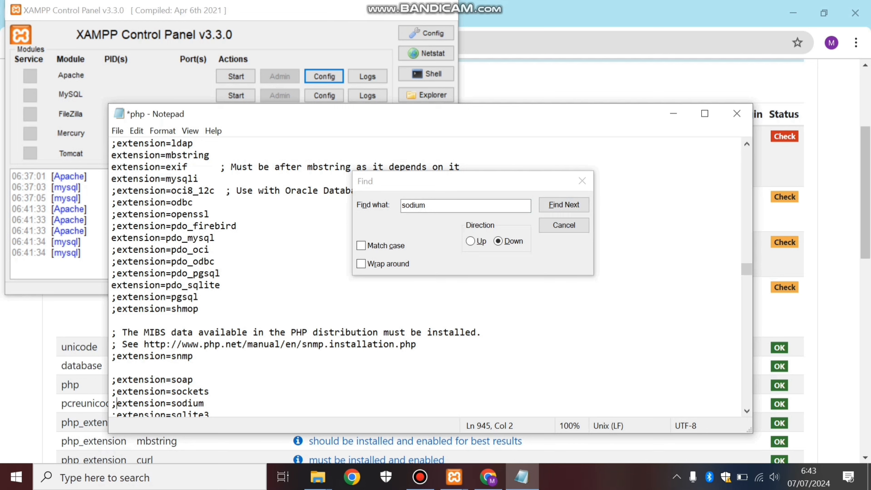
pyautogui.press('BackSpace')
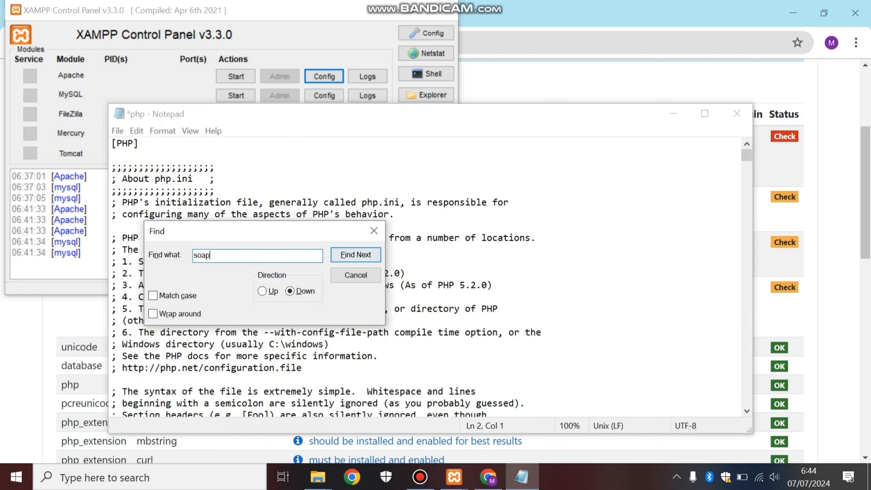
pyautogui.click(355, 254)
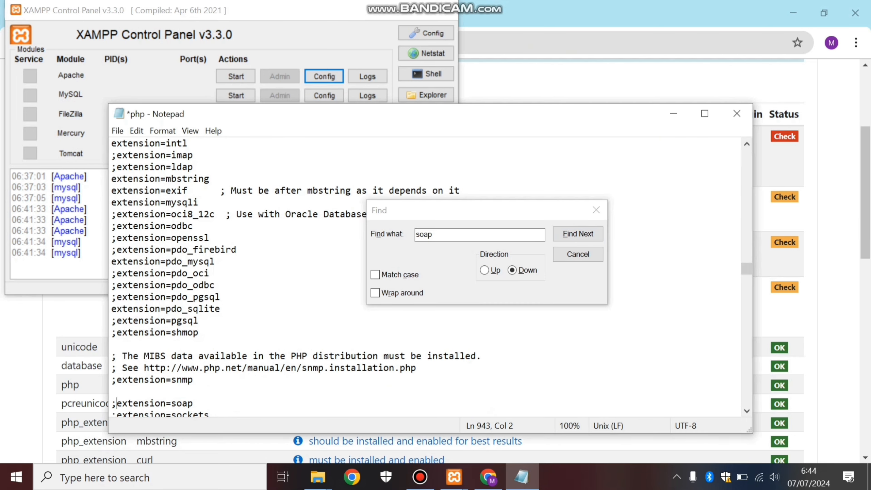
pyautogui.press('BackSpace')
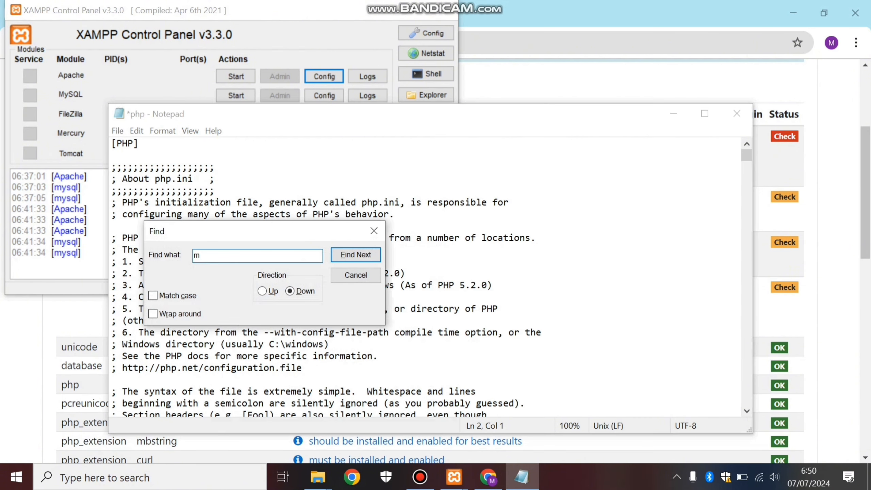
# Search php.ini for max, set max_input_vars to 5000, and save and close the file.
pyautogui.write('ax')
pyautogui.moveTo(226, 231); pyautogui.dragTo(483, 65)
pyautogui.click(613, 88)
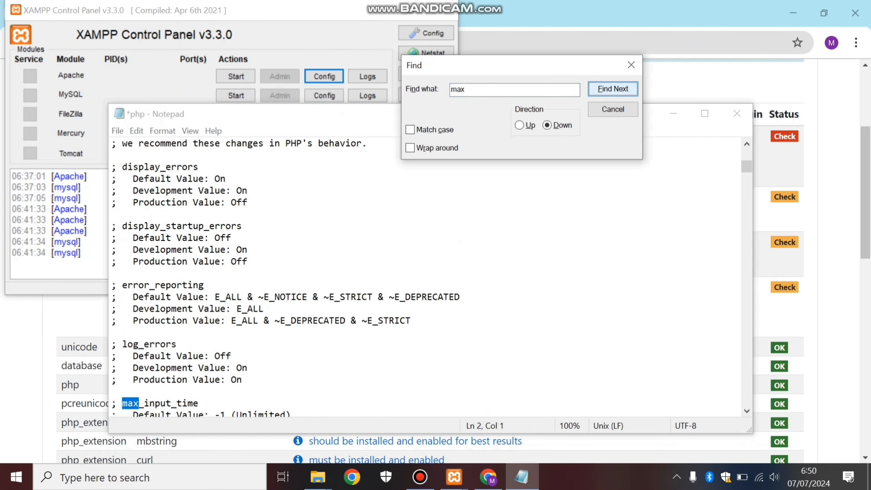
pyautogui.click(613, 89)
pyautogui.click(630, 65)
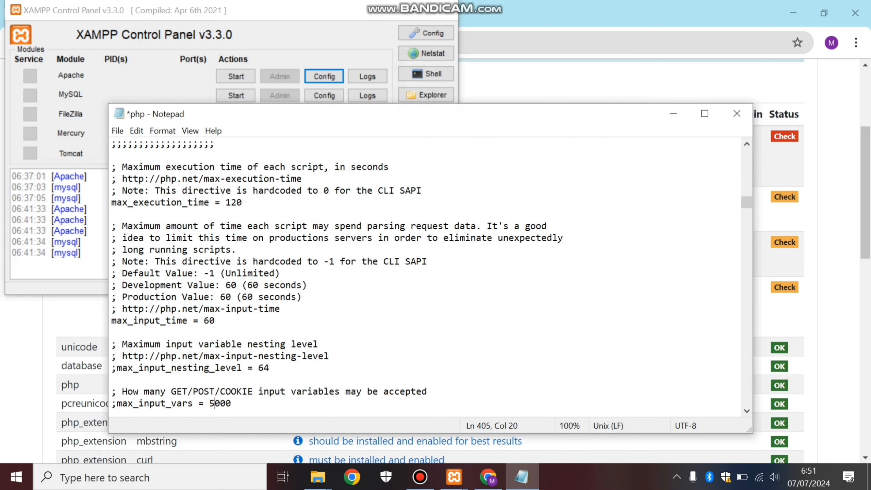
pyautogui.click(736, 114)
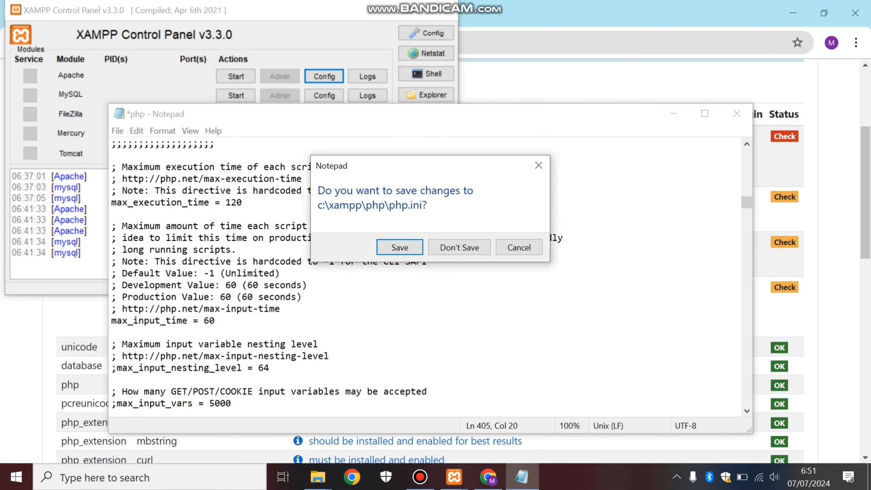
pyautogui.click(399, 246)
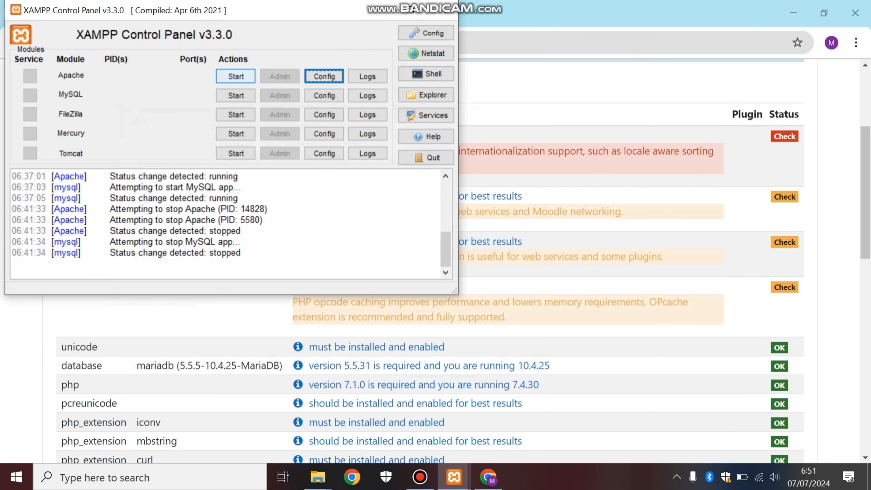
# Start Apache and MySQL again in XAMPP and return to the Moodle installation page in Chrome.
pyautogui.click(236, 75)
pyautogui.click(235, 96)
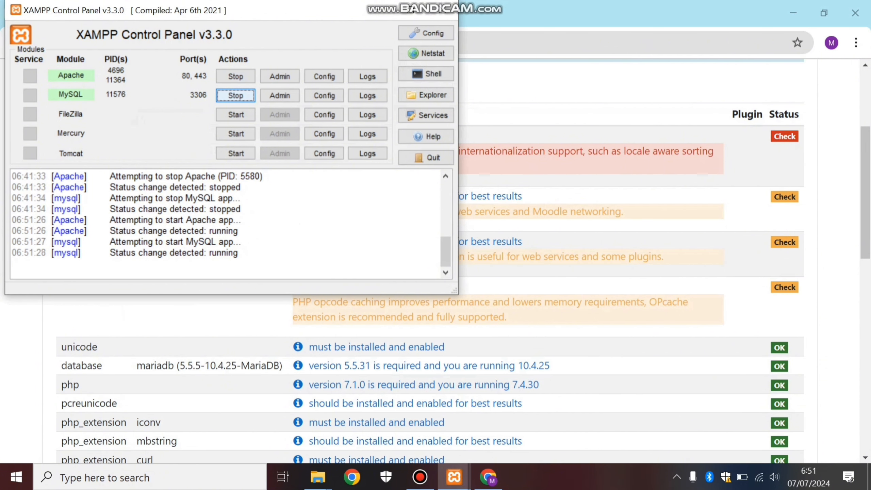
pyautogui.click(686, 165)
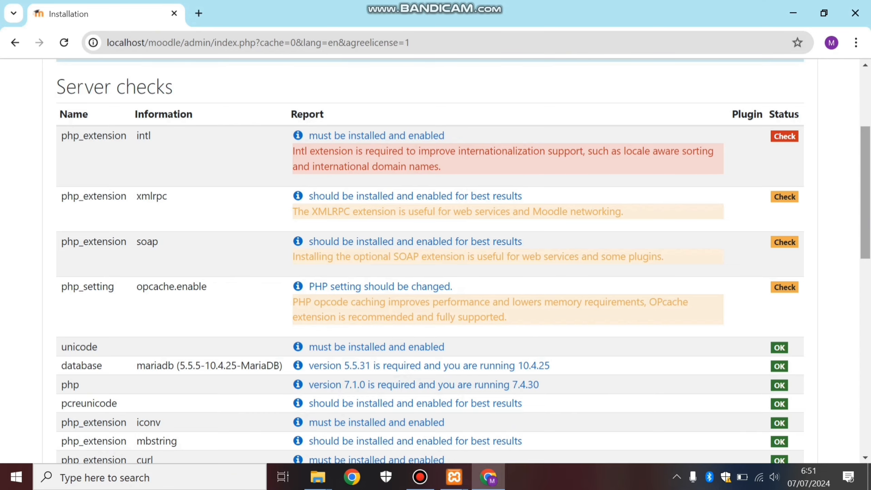
# Reload the Moodle server checks and continue the installation from the end of the checks page.
pyautogui.scroll(-10, 463, 260)
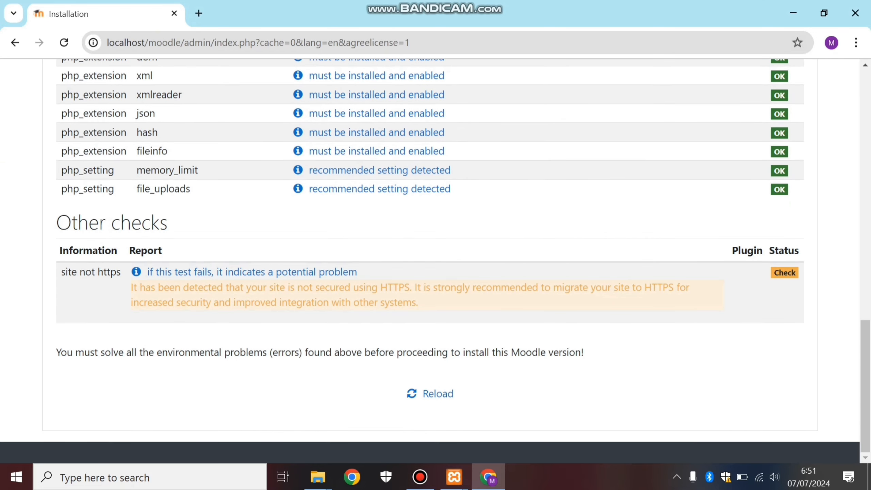
pyautogui.click(438, 394)
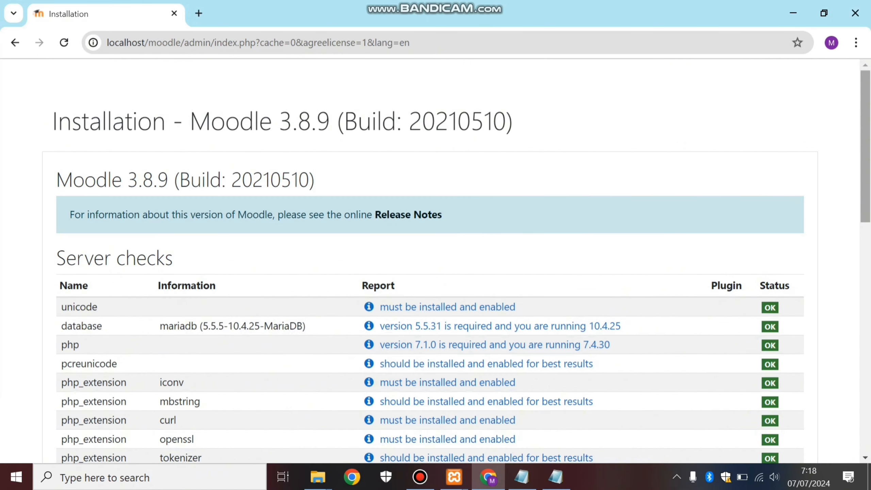
pyautogui.scroll(-6, 456, 260)
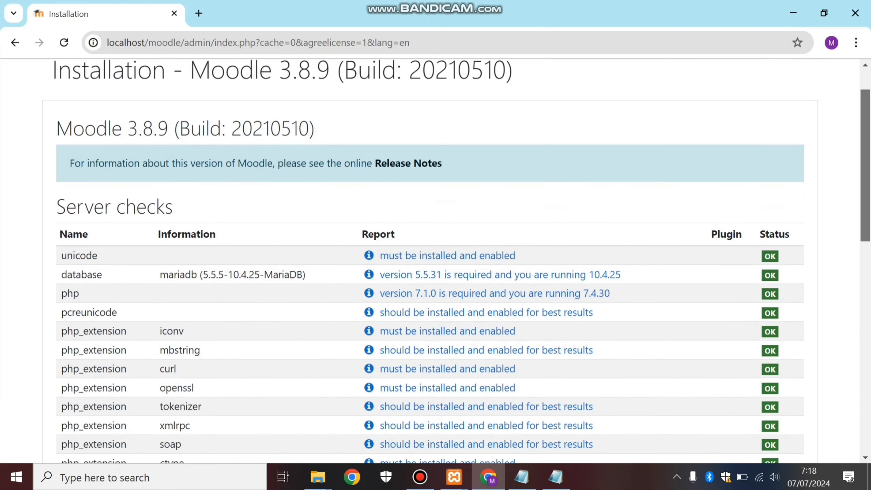
pyautogui.scroll(-10, 429, 260)
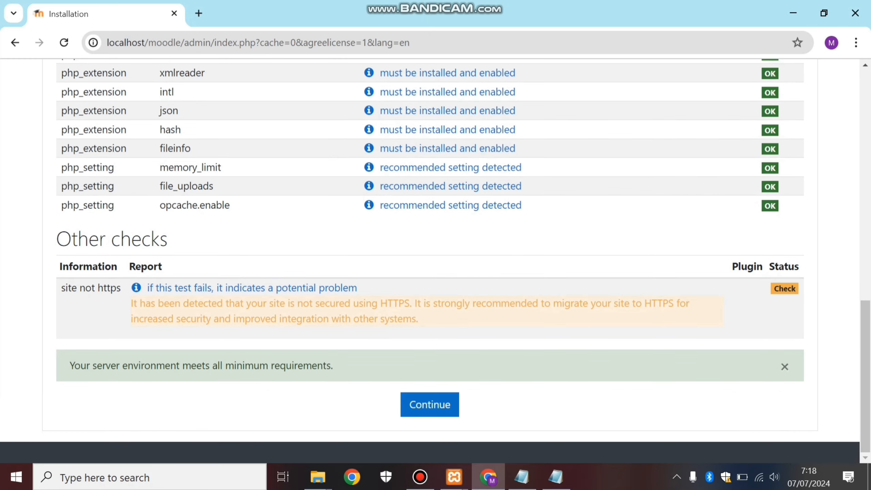
pyautogui.click(430, 404)
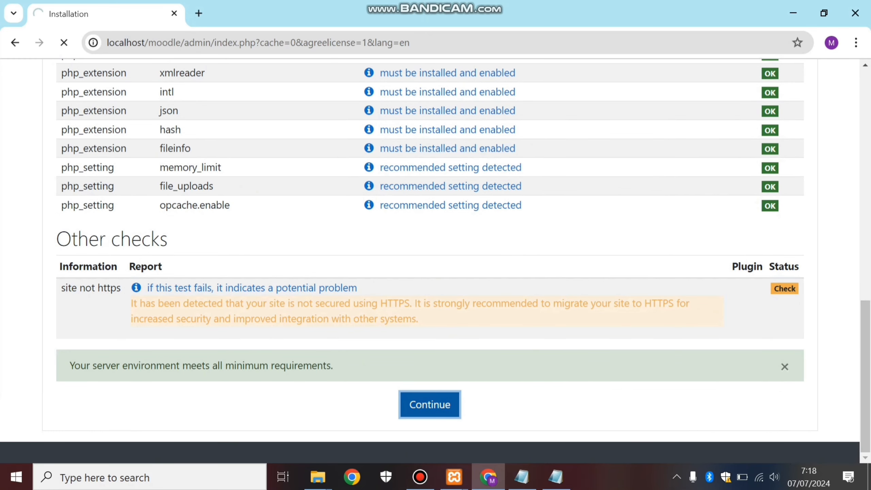
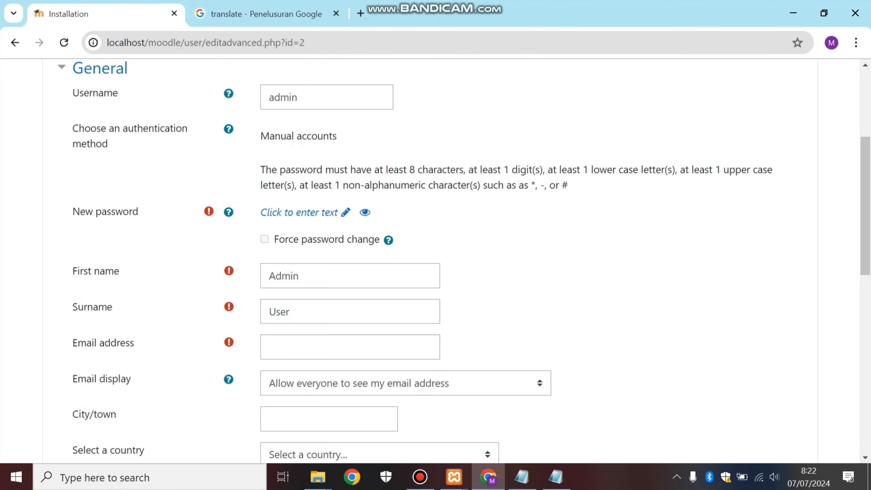
# Enter a new password for the main administrator account that meets the stated password rules.
pyautogui.scroll(5, 865, 206)
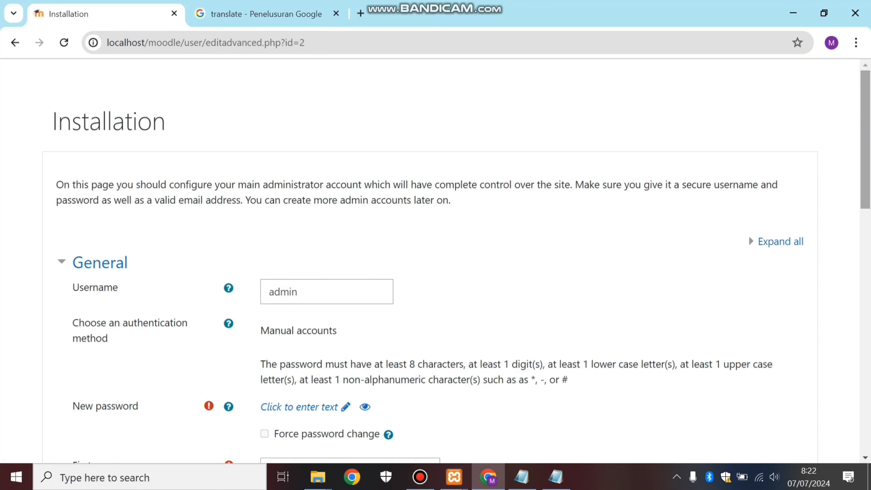
pyautogui.scroll(-4, 455, 261)
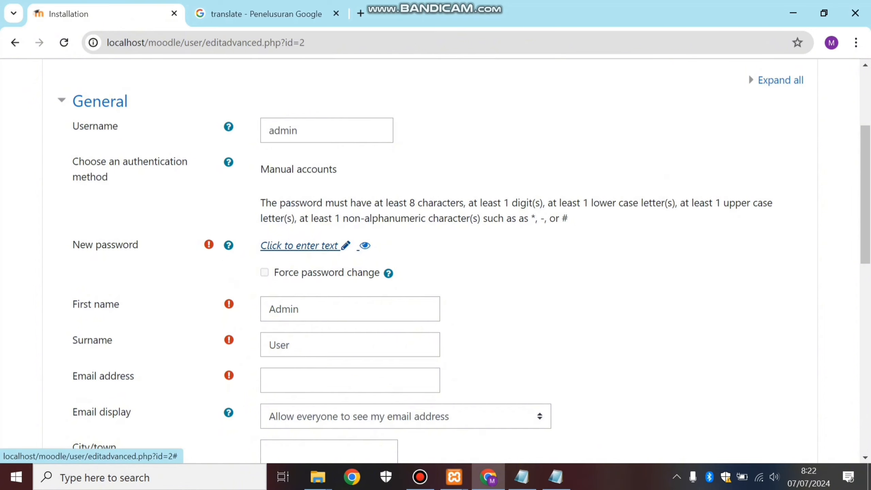
pyautogui.click(299, 245)
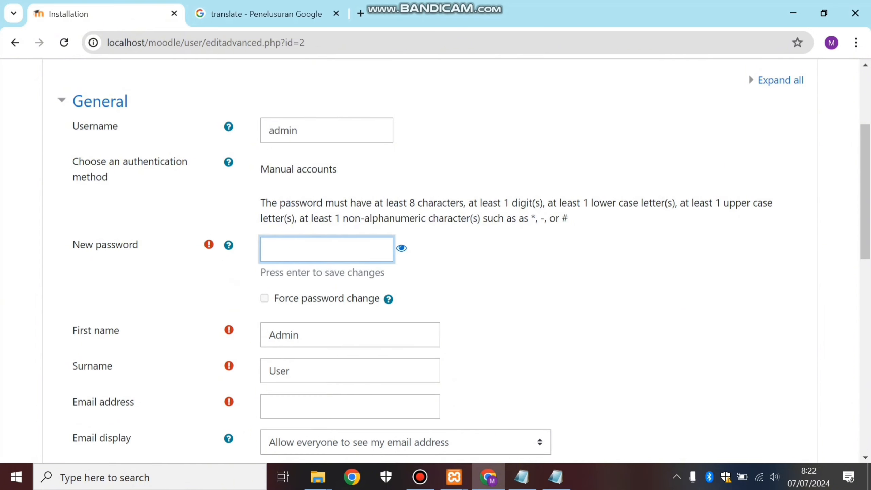
pyautogui.write('******')
pyautogui.write('**')
pyautogui.write('**')
pyautogui.write('**')
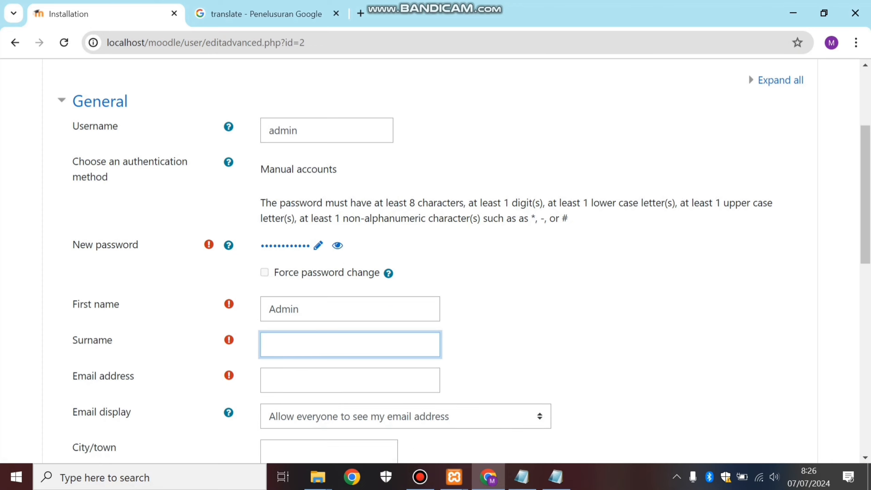
# Replace the default surname of the admin account with the administrator's own name, written without a space.
pyautogui.write('m')
pyautogui.write('a')
pyautogui.write('ria si')
pyautogui.write('ka')
pyautogui.press('BackSpace')
pyautogui.press('BackSpace')
pyautogui.write('ka')
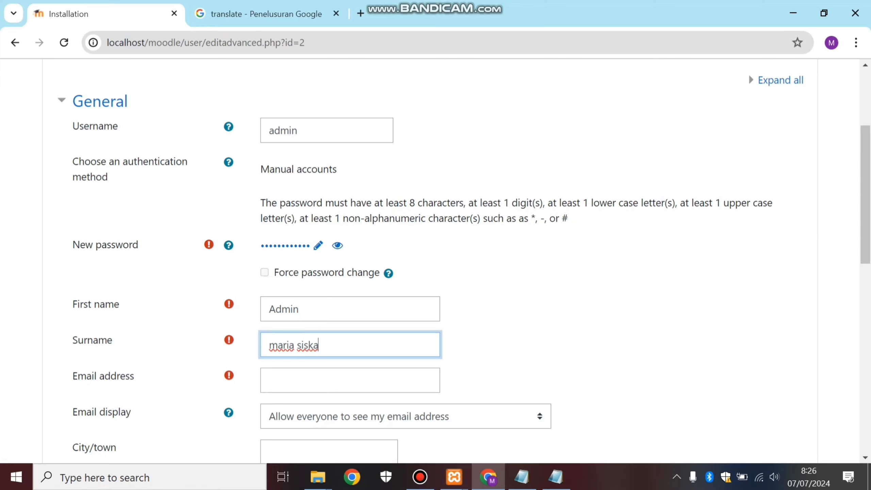
pyautogui.press('BackSpace')
# Fill in the administrator's email address using the saved browser suggestion.
pyautogui.click(343, 380)
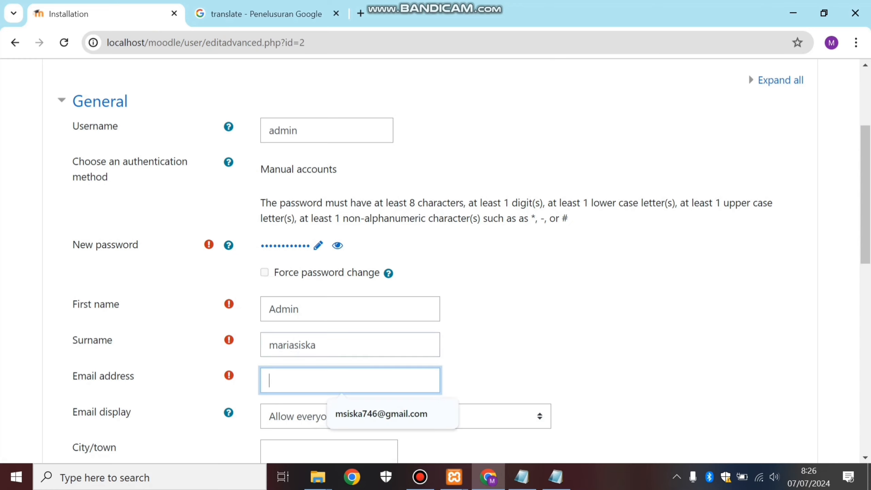
pyautogui.press('Down')
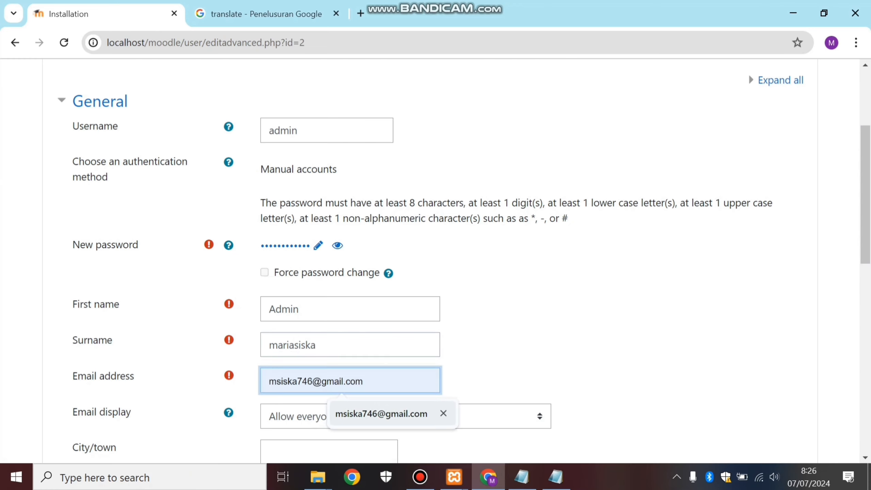
pyautogui.press('Return')
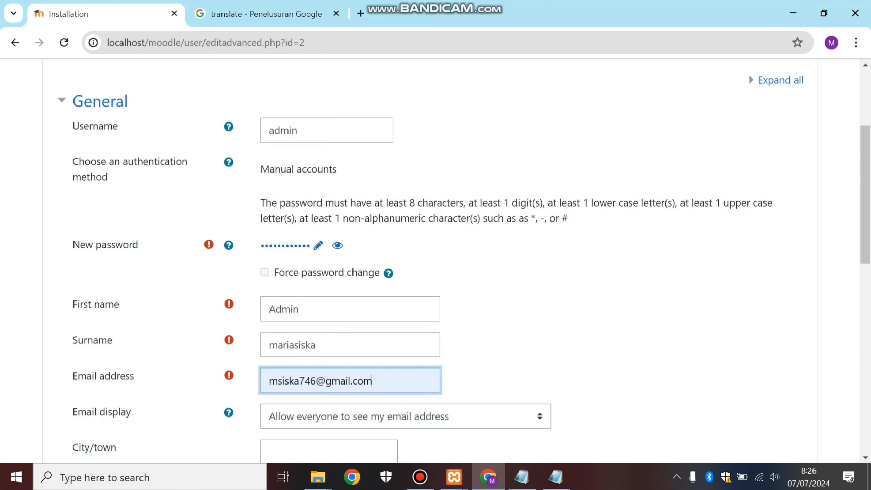
# Enter sintang as the administrator's city/town and select Indonesia as the country.
pyautogui.press('Tab')
pyautogui.press('Tab')
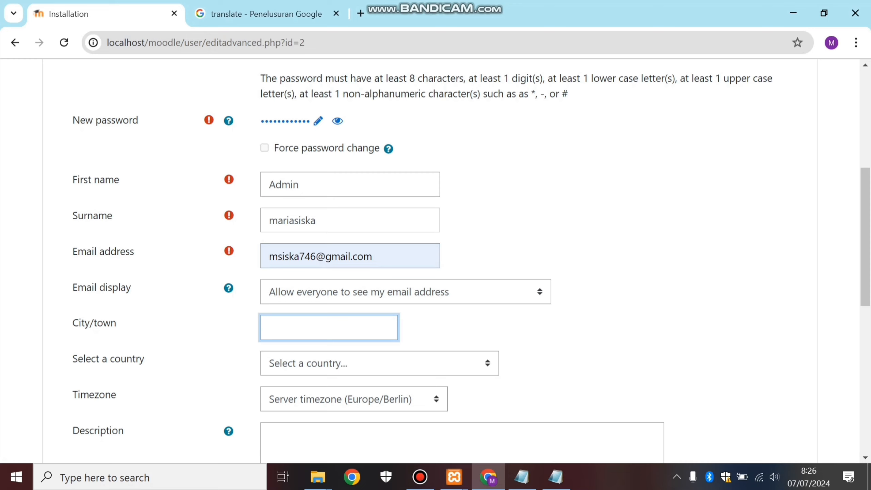
pyautogui.write('sintang')
pyautogui.click(379, 363)
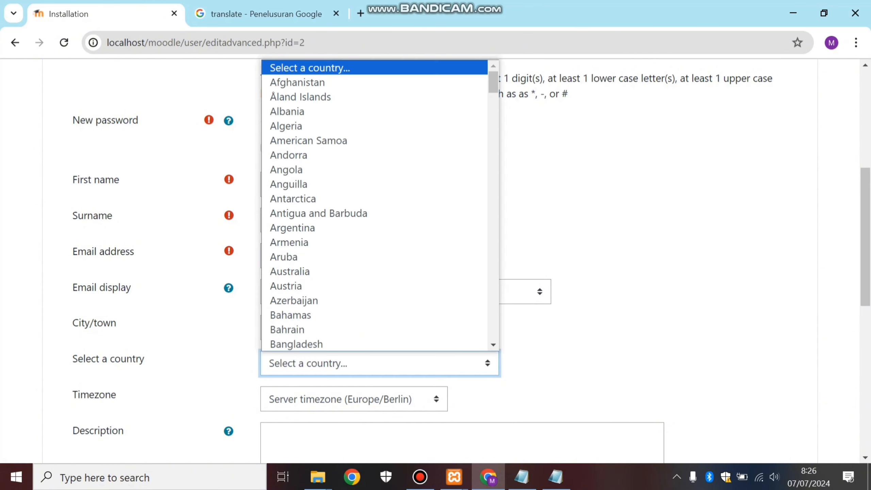
pyautogui.scroll(-20, 375, 206)
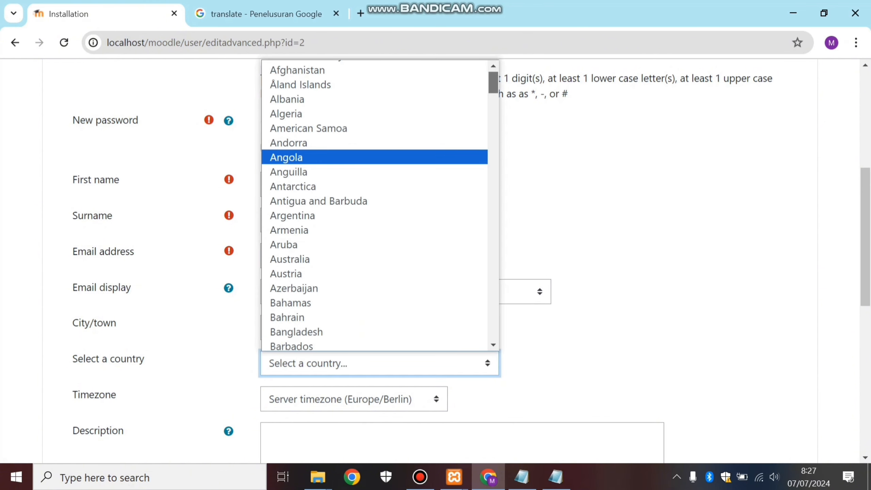
pyautogui.scroll(-15, 374, 206)
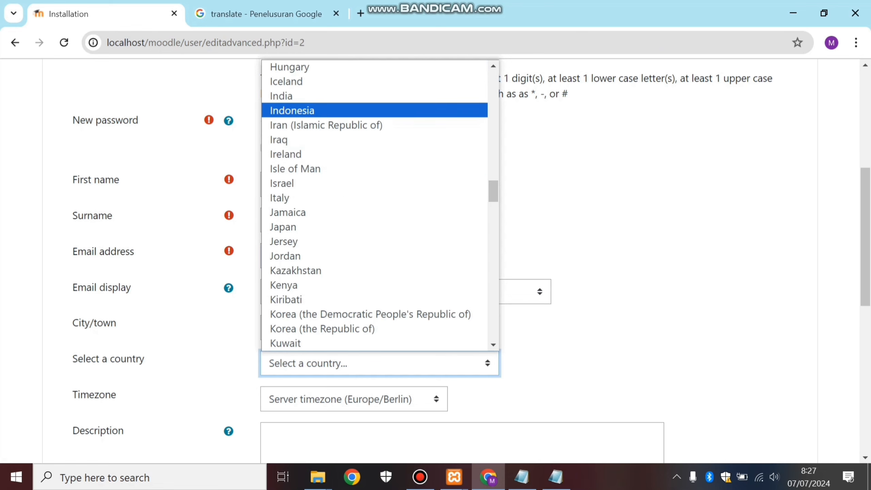
pyautogui.click(375, 111)
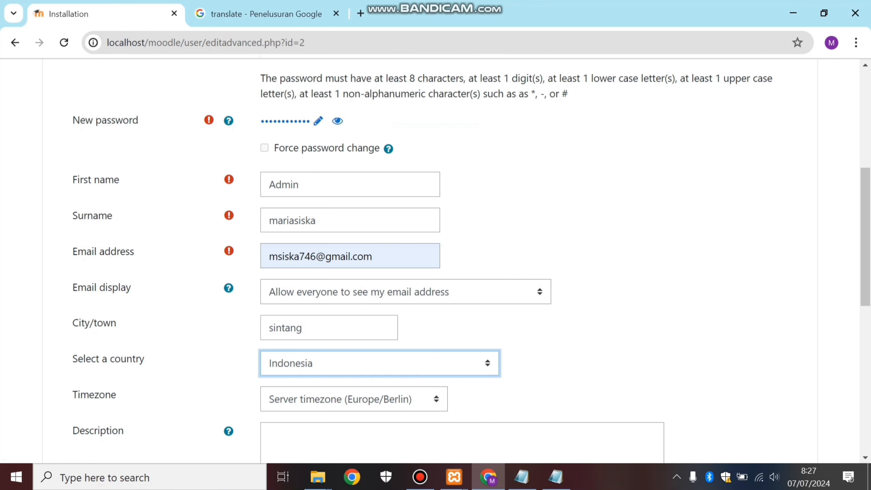
# Set the administrator's timezone to Asia/Jakarta and submit the completed profile form.
pyautogui.click(364, 399)
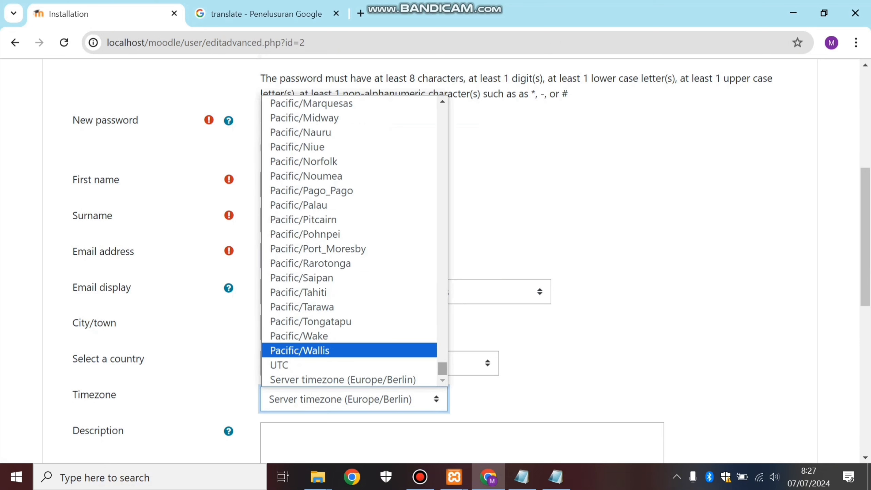
pyautogui.moveTo(442, 368); pyautogui.dragTo(443, 255)
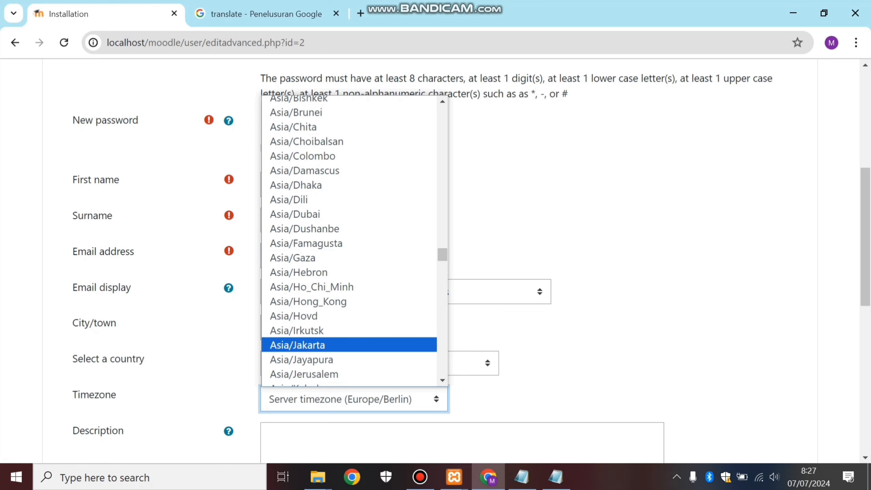
pyautogui.click(298, 345)
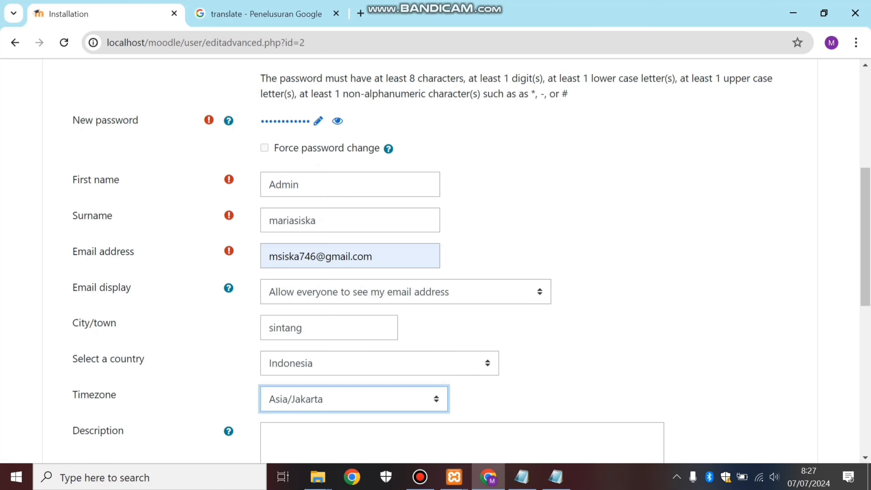
pyautogui.scroll(-1, 435, 261)
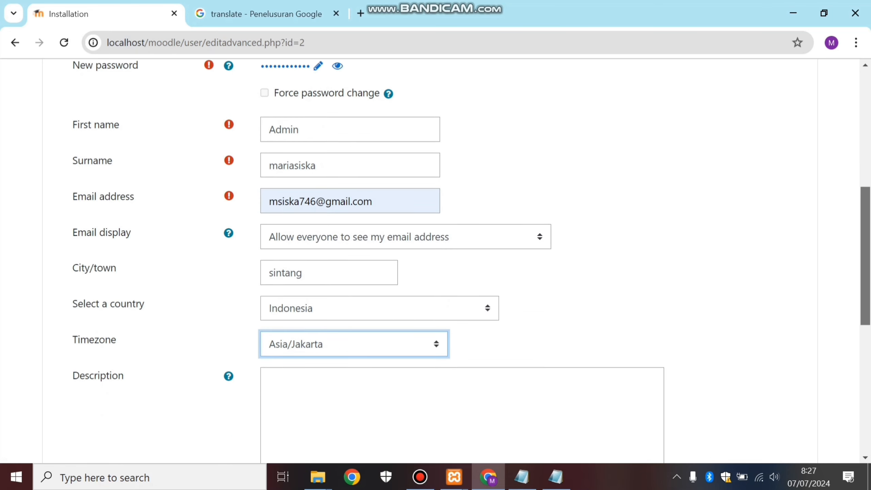
pyautogui.scroll(-5, 435, 261)
pyautogui.scroll(-2, 436, 260)
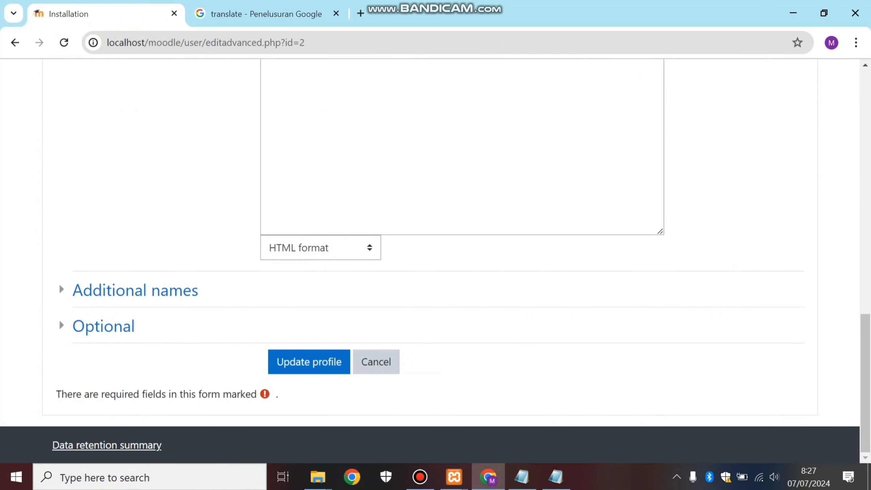
pyautogui.click(309, 362)
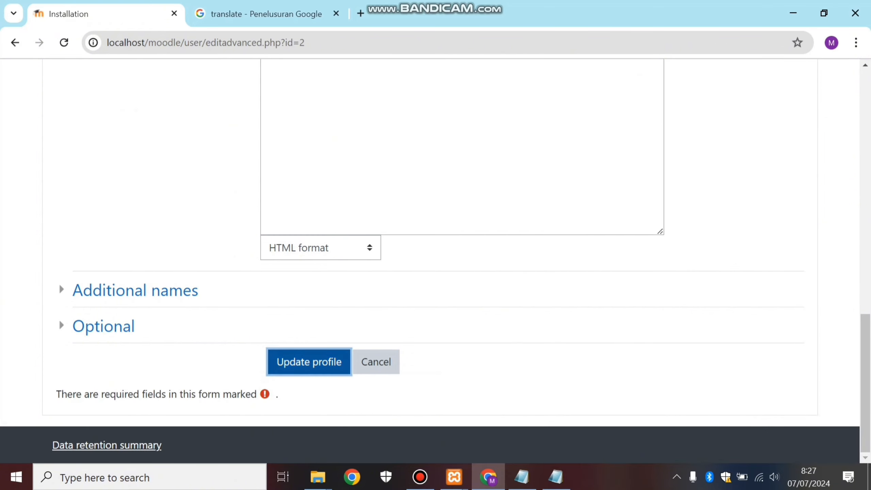